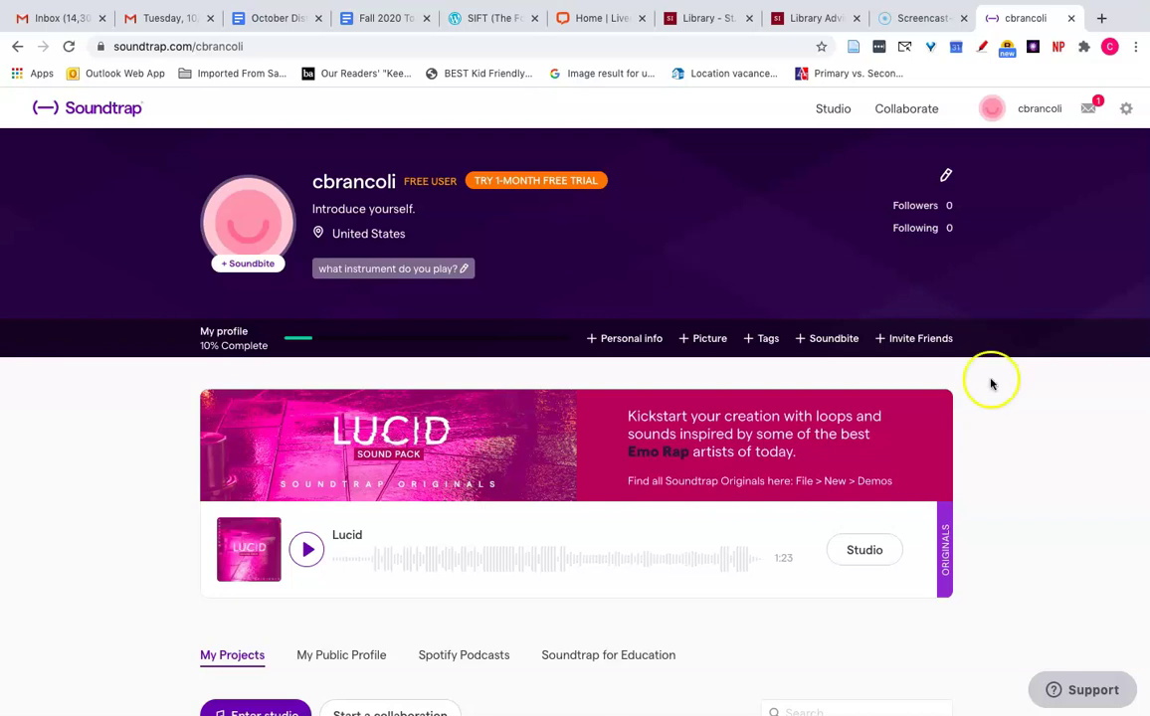
# - Scroll down the Soundtrap profile page to reach the studio entry
pyautogui.scroll(-2, 1016, 472)
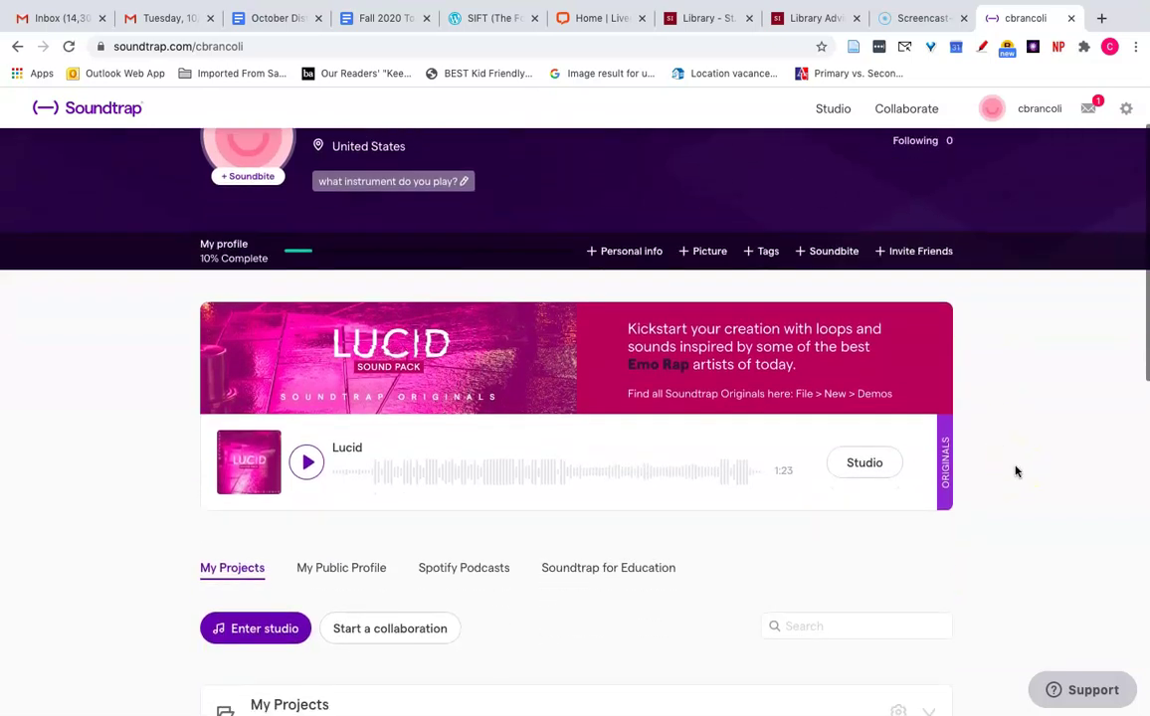
# - Start a new podcast project and add a Voice & microphones Mic track
pyautogui.click(270, 617)
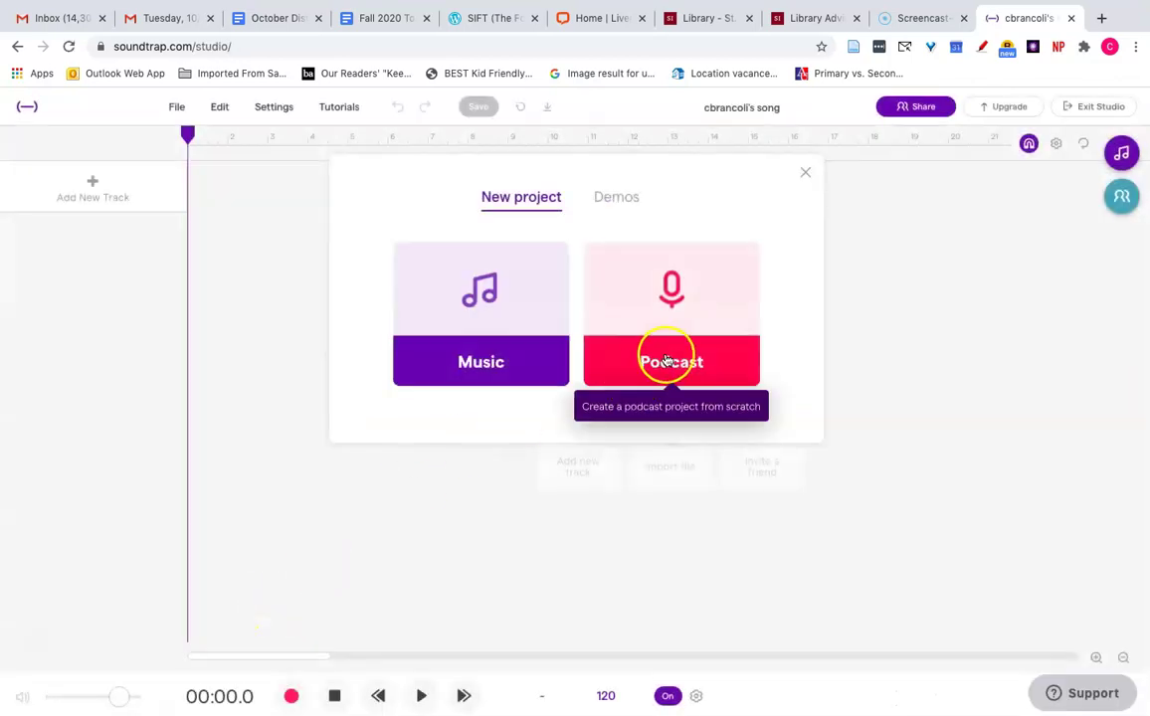
pyautogui.click(667, 360)
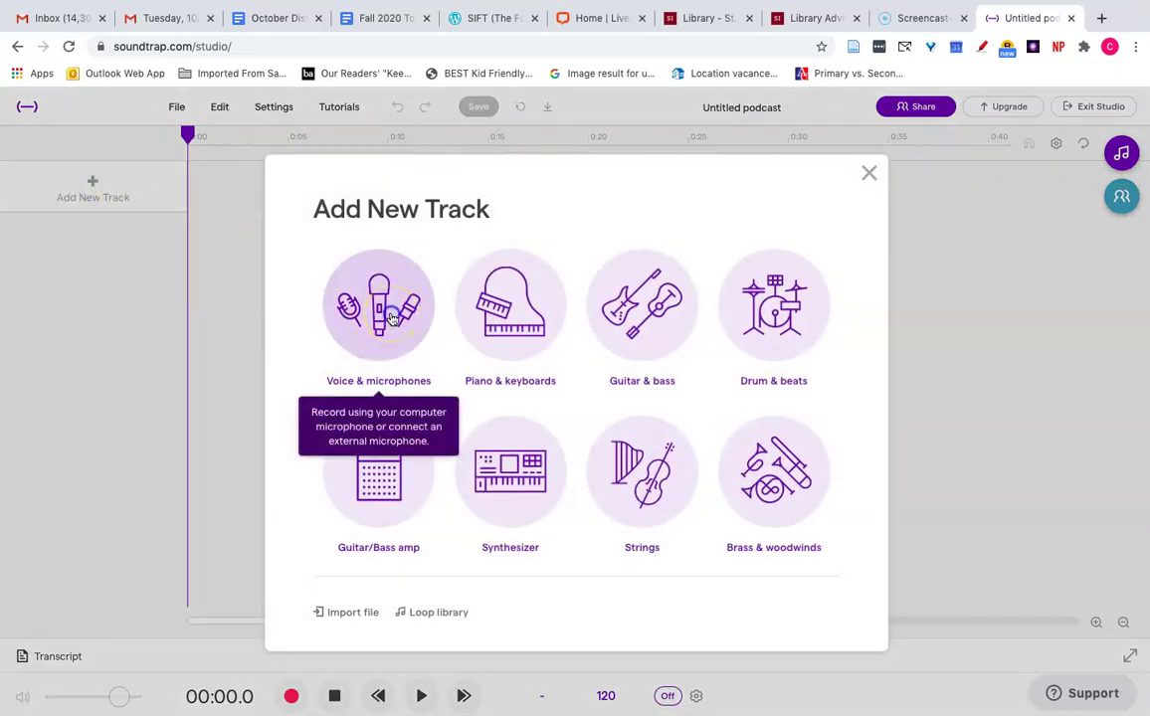
pyautogui.click(393, 316)
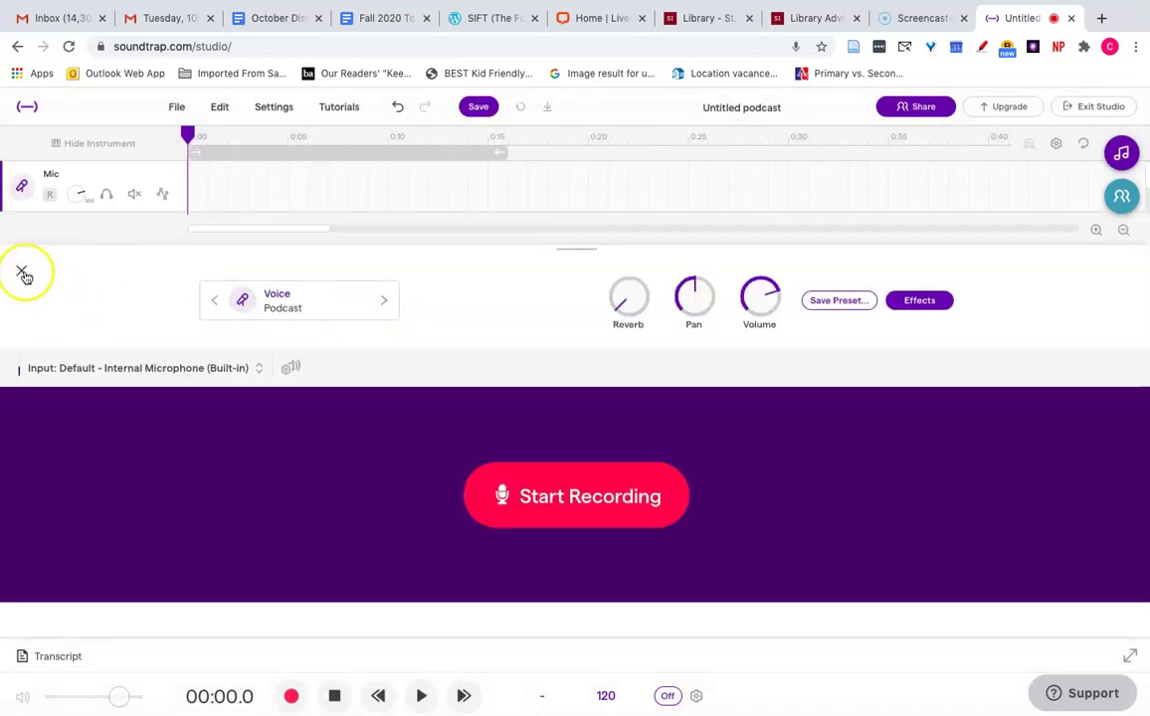
pyautogui.click(25, 274)
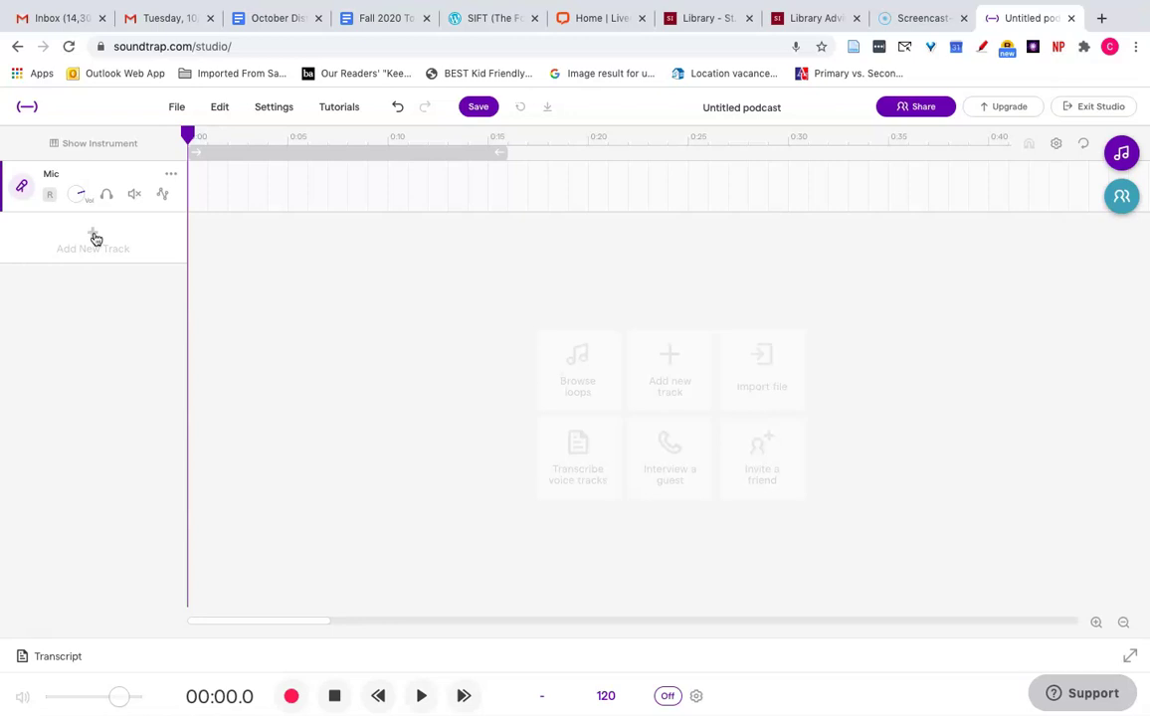
# - Import the Selena export MP3 as a new track below Mic
pyautogui.click(95, 239)
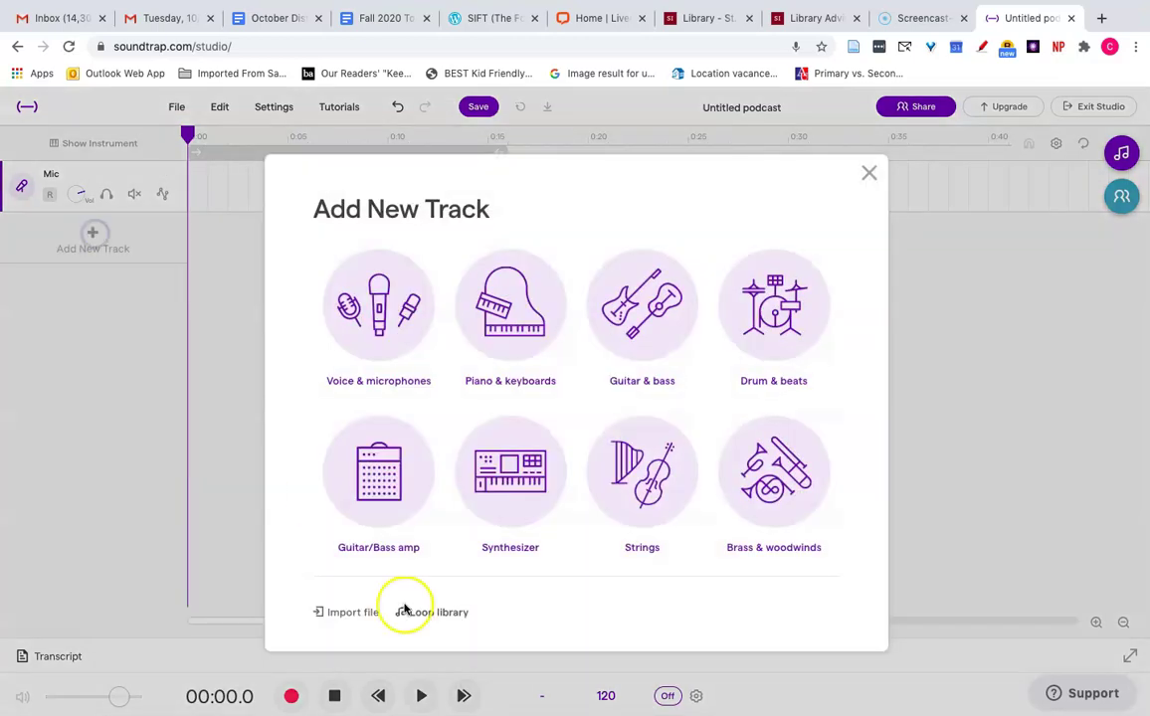
pyautogui.click(366, 614)
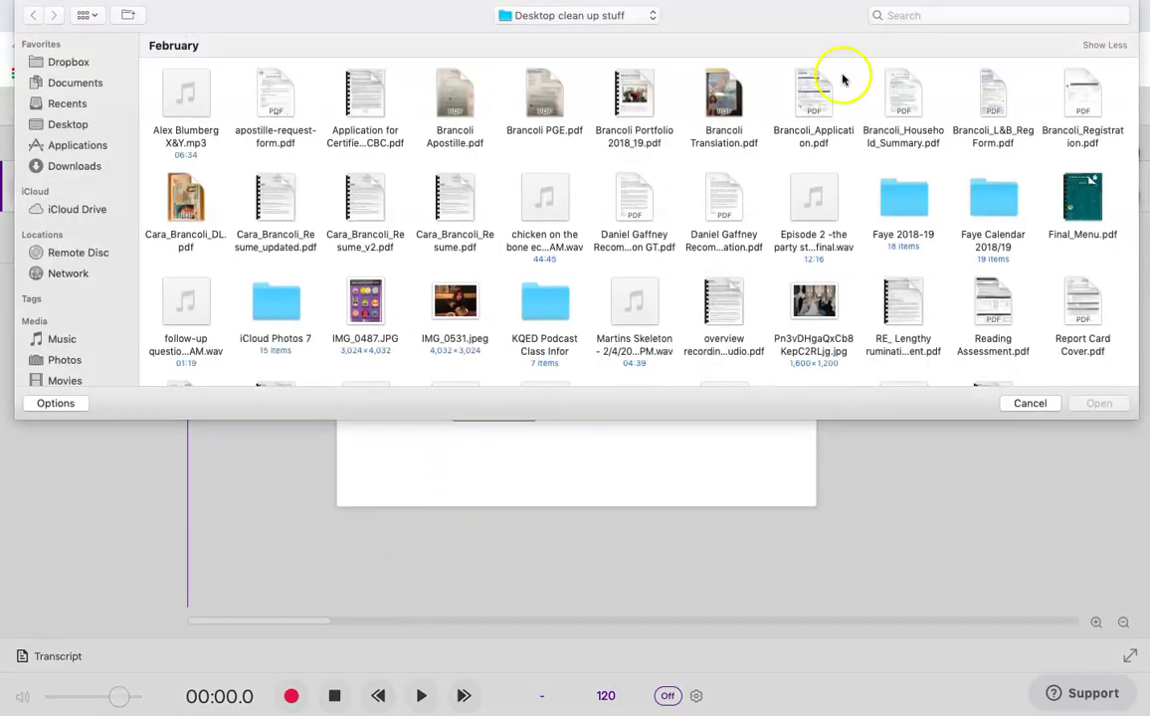
pyautogui.click(906, 15)
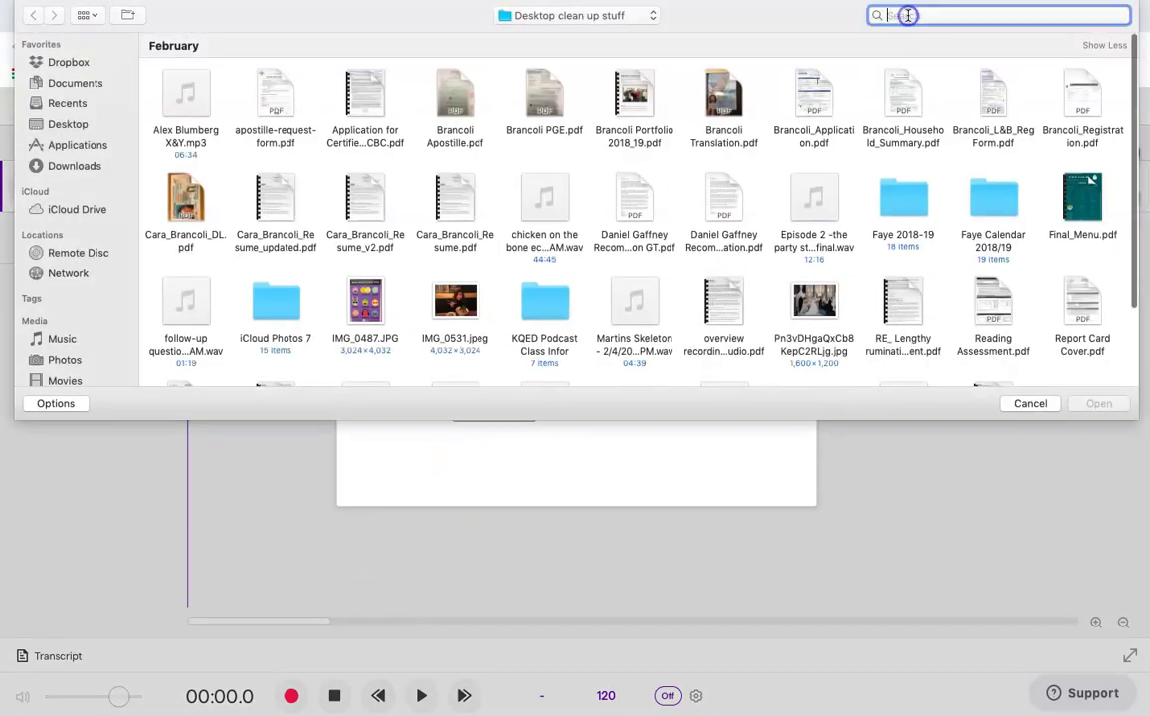
pyautogui.write('mp')
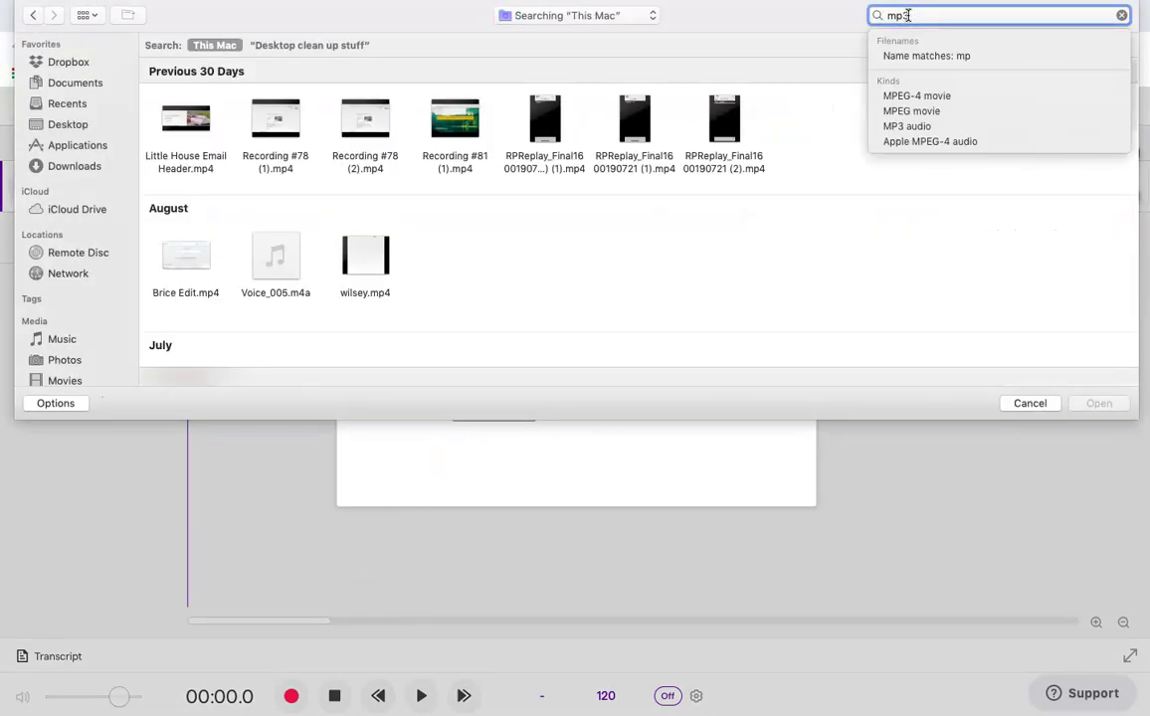
pyautogui.write('3')
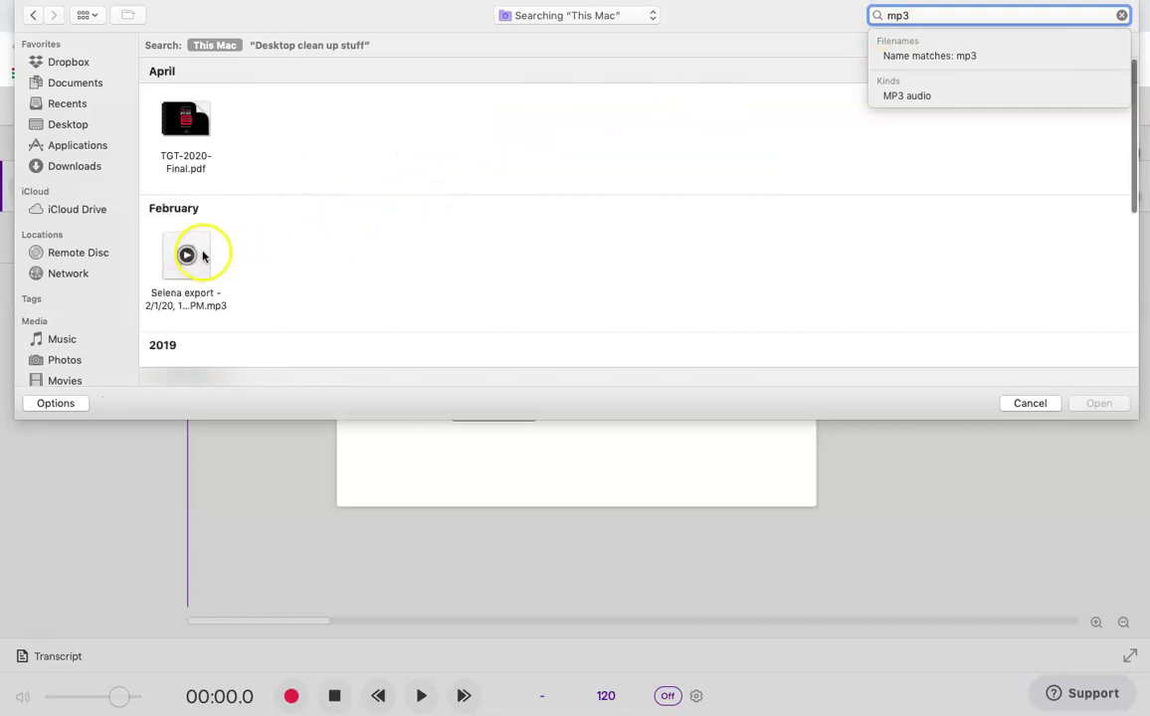
pyautogui.doubleClick(204, 255)
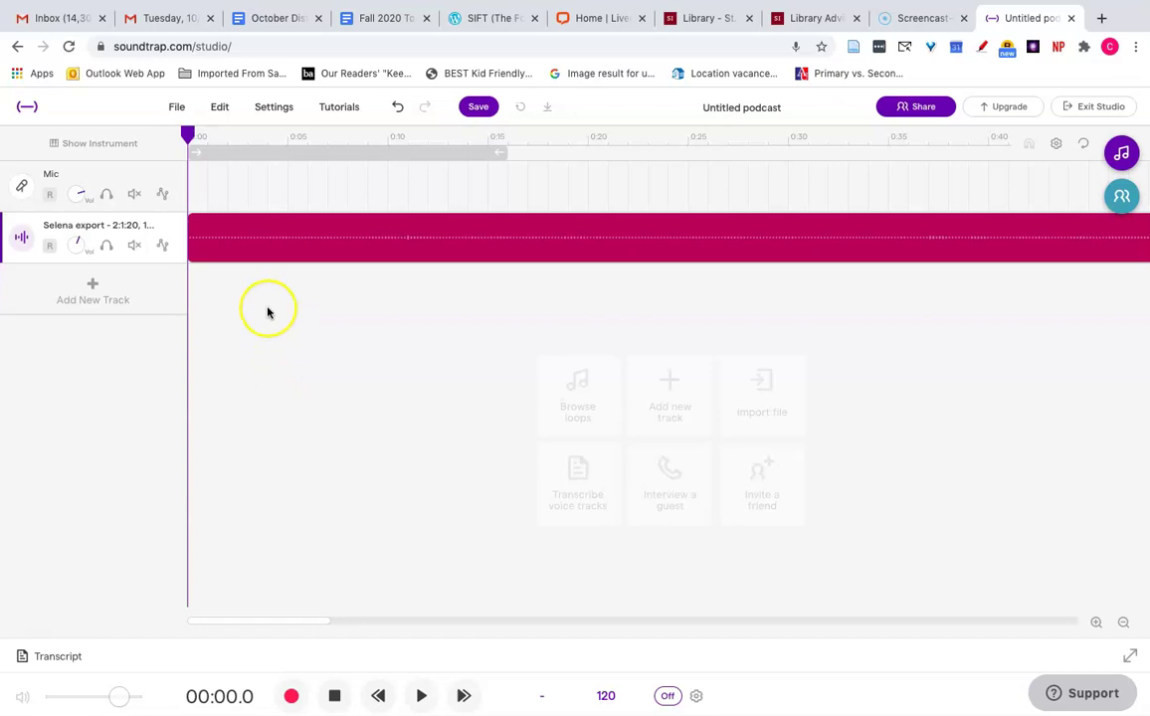
# - Slide the Selena export clip later so it starts around 0:34
pyautogui.moveTo(235, 226)
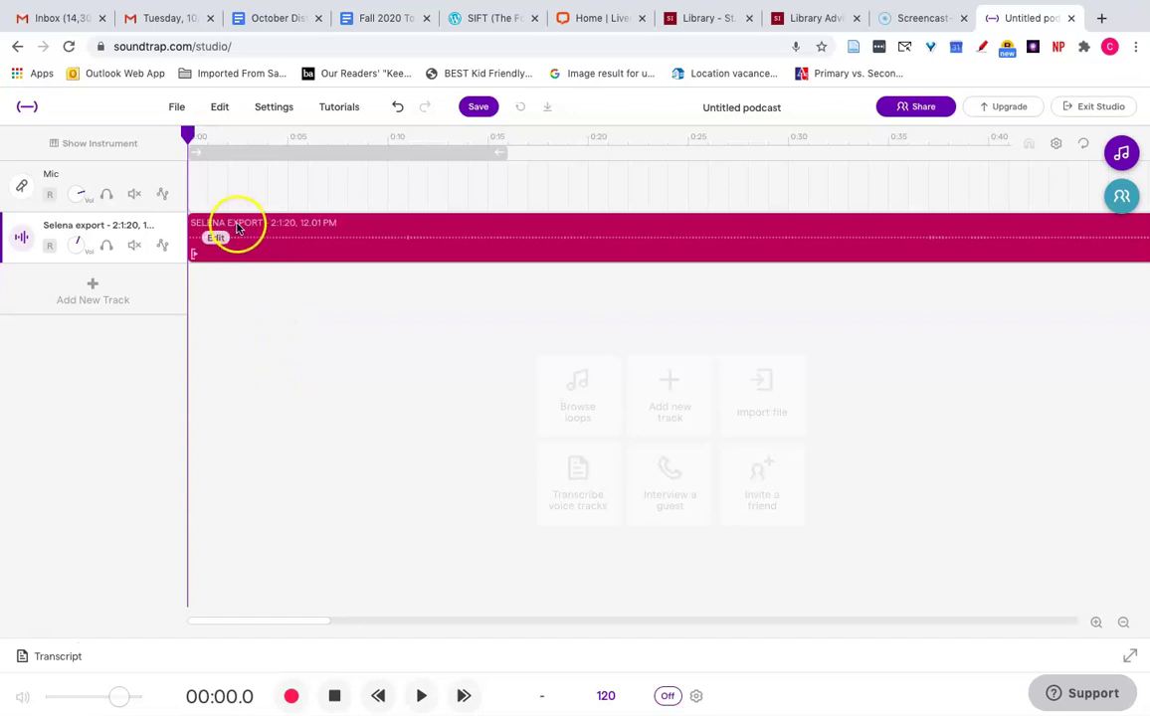
pyautogui.click(116, 174)
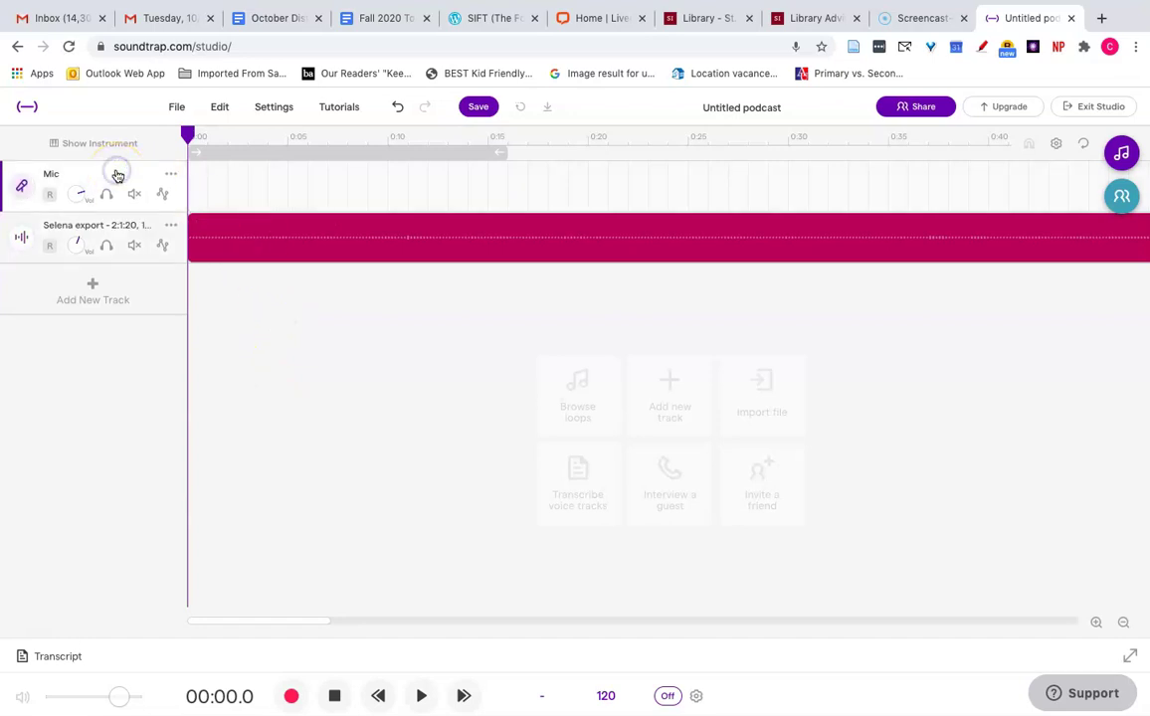
pyautogui.moveTo(218, 236); pyautogui.dragTo(891, 260)
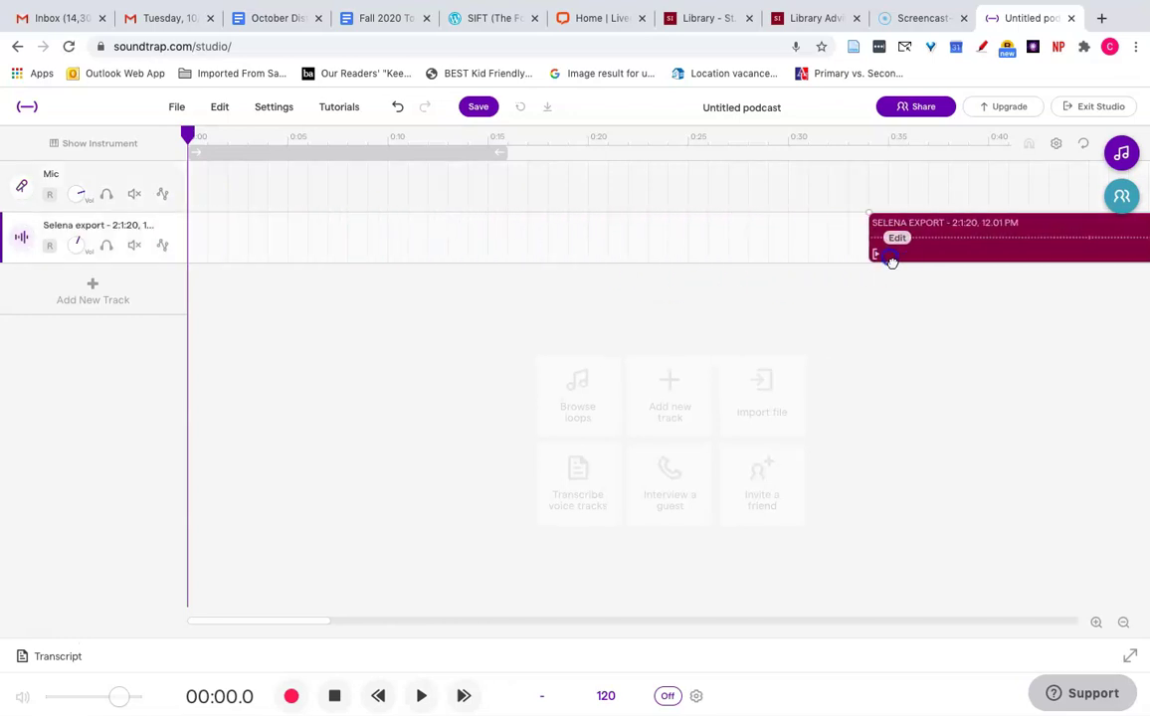
# - Record a roughly 11-second spoken intro on the Mic track
pyautogui.click(121, 172)
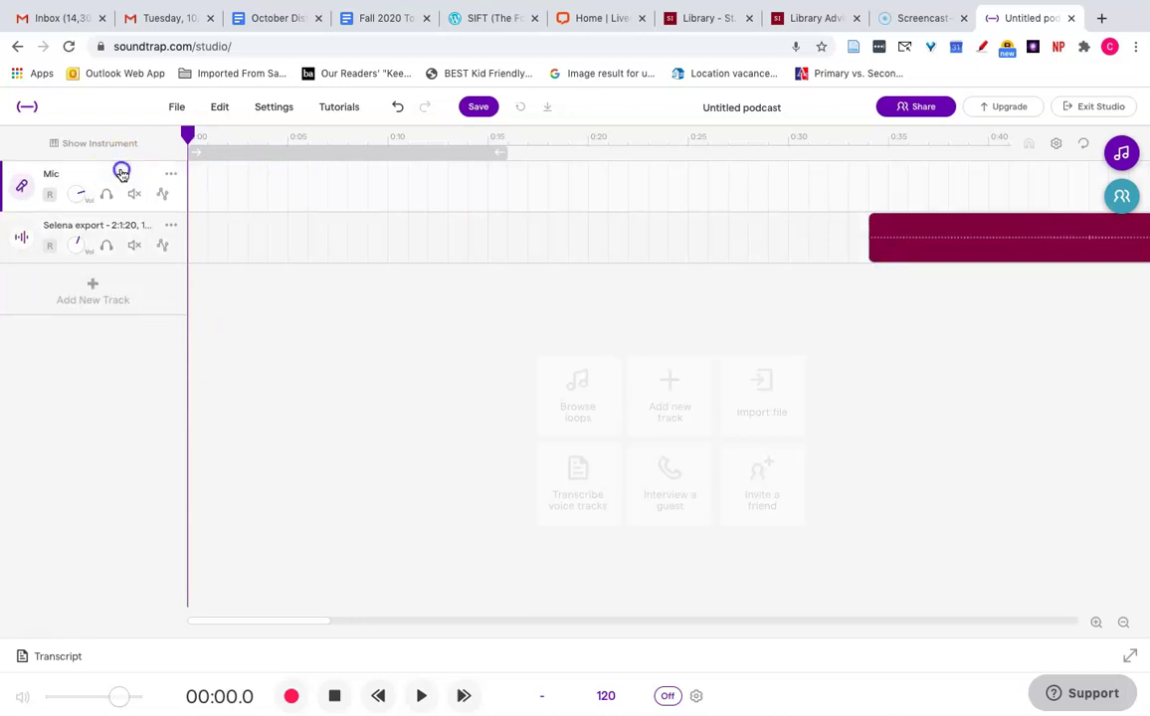
pyautogui.click(291, 696)
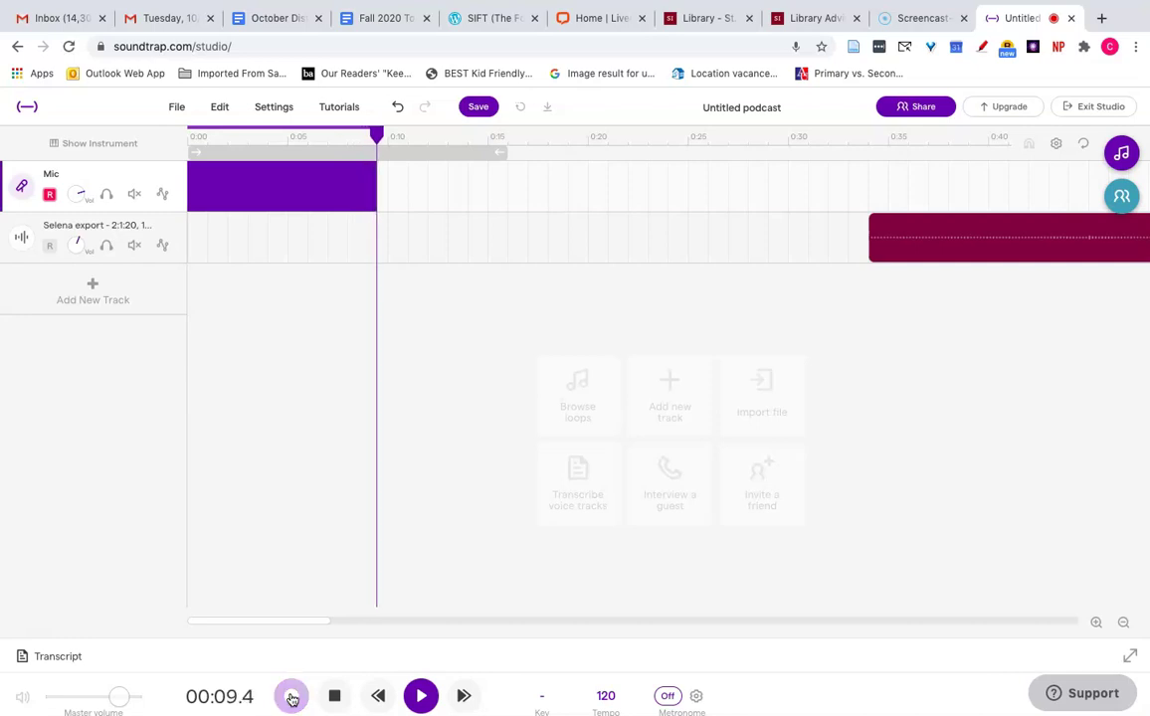
pyautogui.click(291, 697)
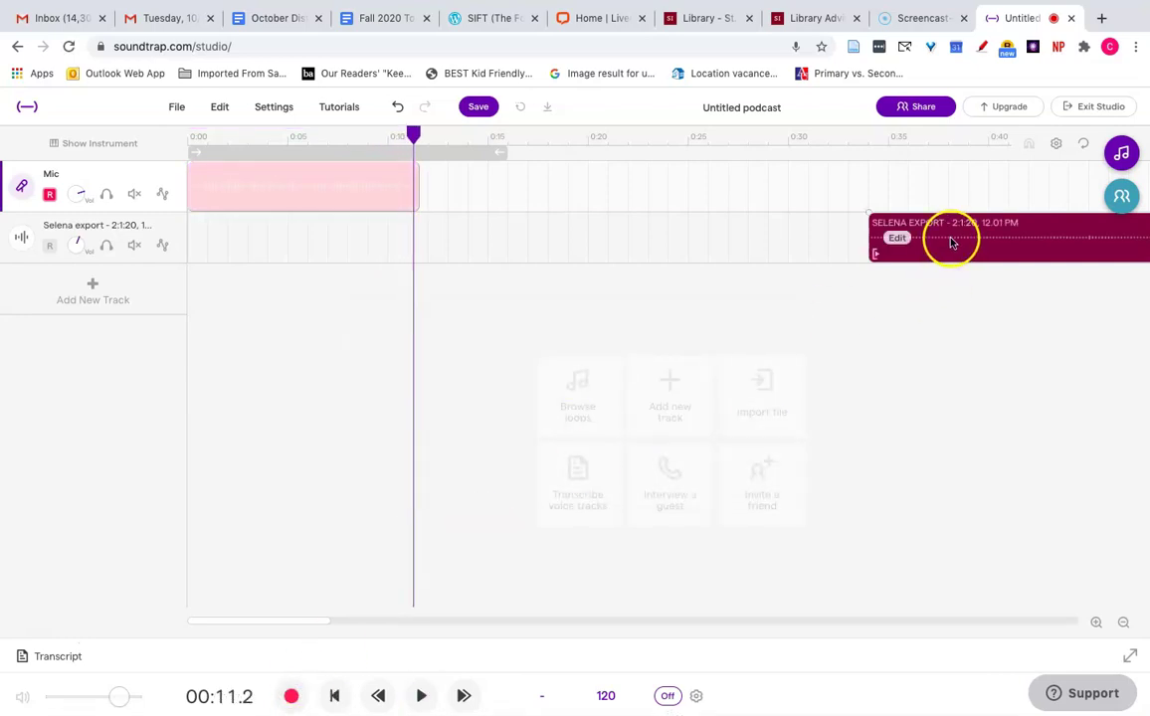
# - Move the Selena export clip to start at the intro's end (about 0:11.5) and play the join
pyautogui.moveTo(950, 242); pyautogui.dragTo(503, 249)
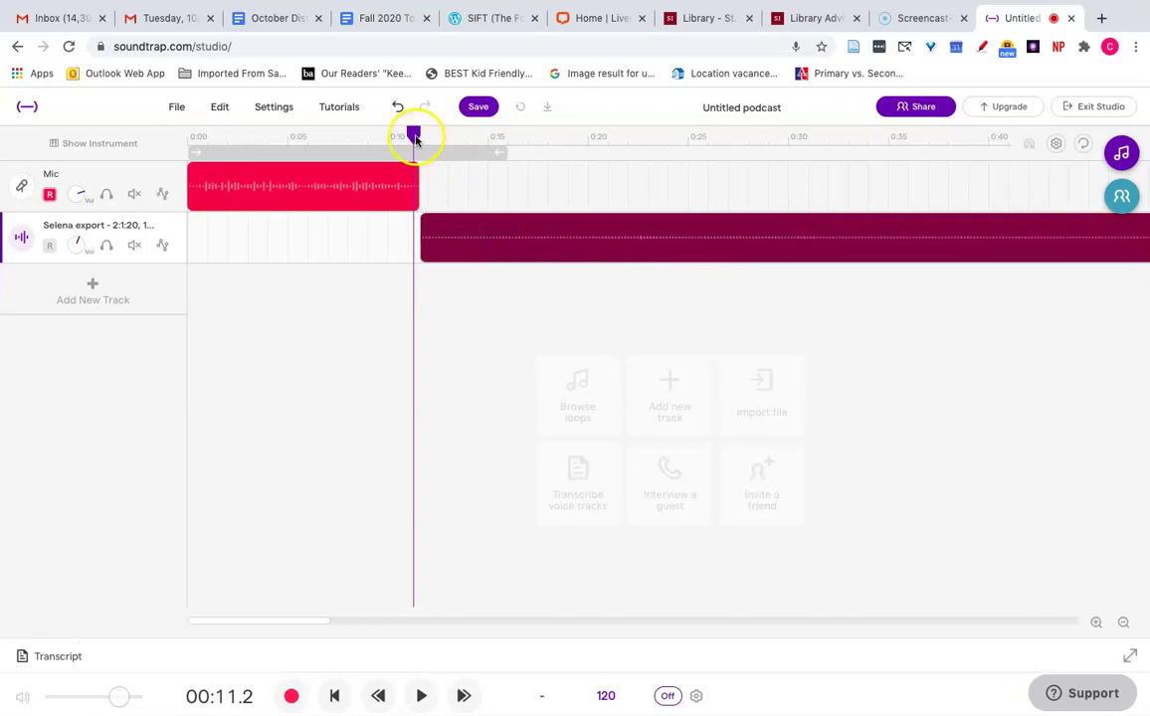
pyautogui.moveTo(416, 136); pyautogui.dragTo(375, 127)
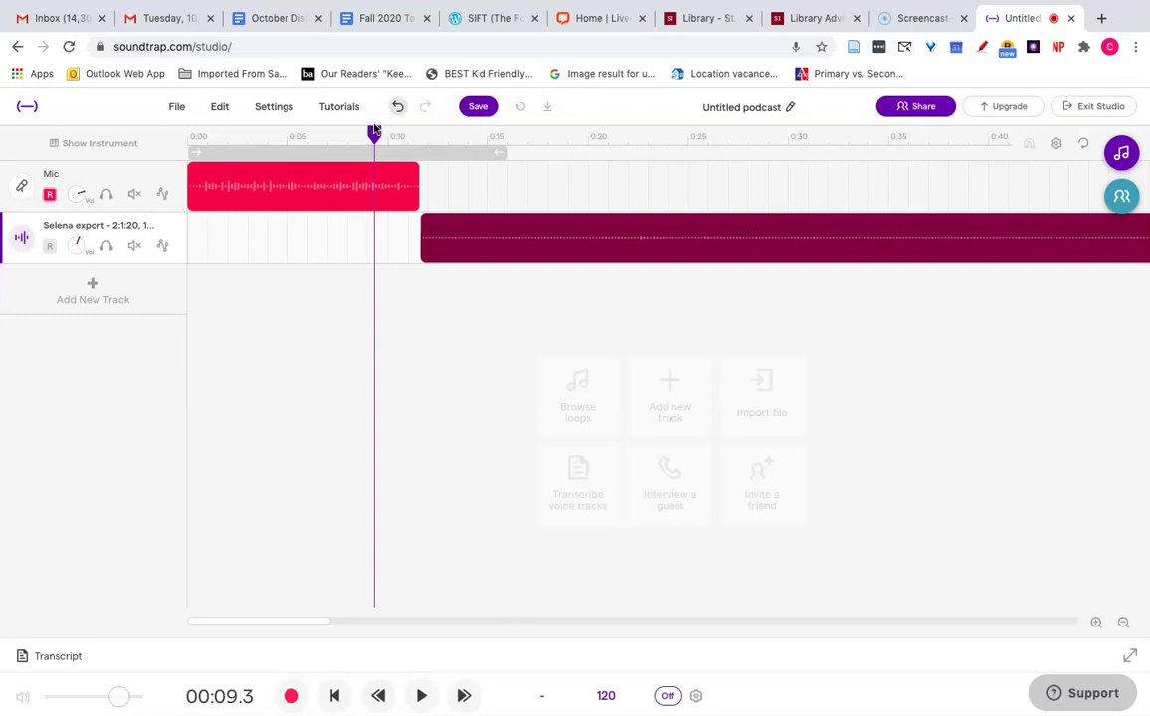
pyautogui.press('space')
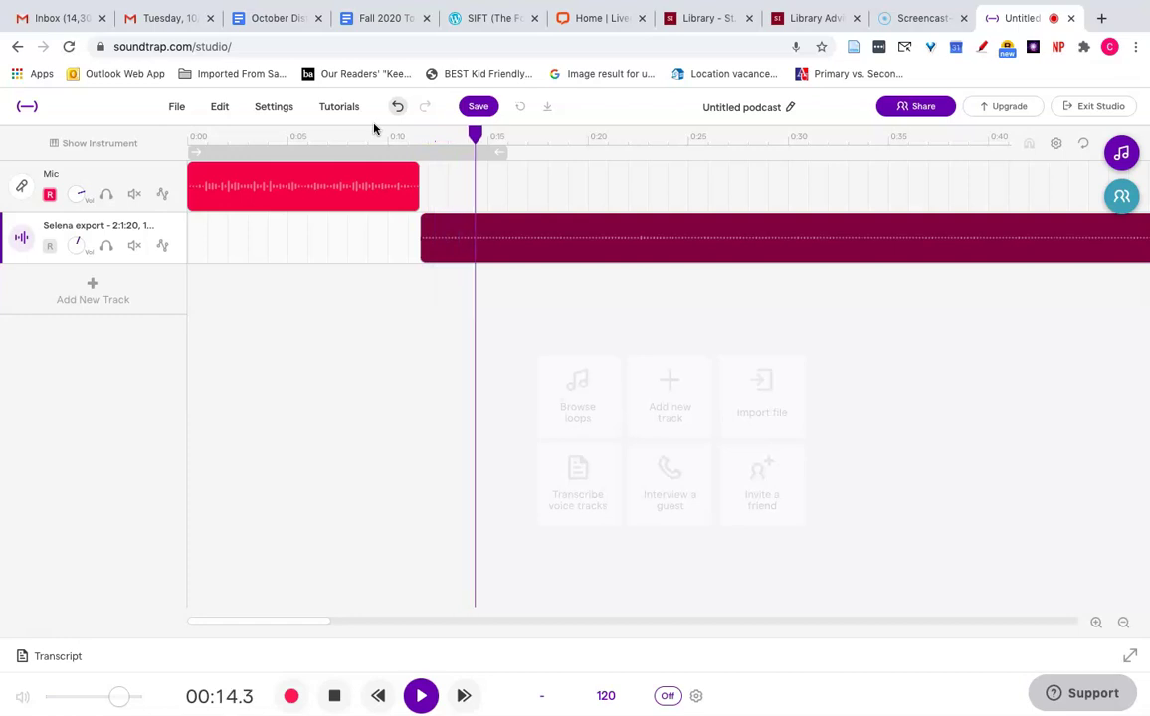
pyautogui.press('space')
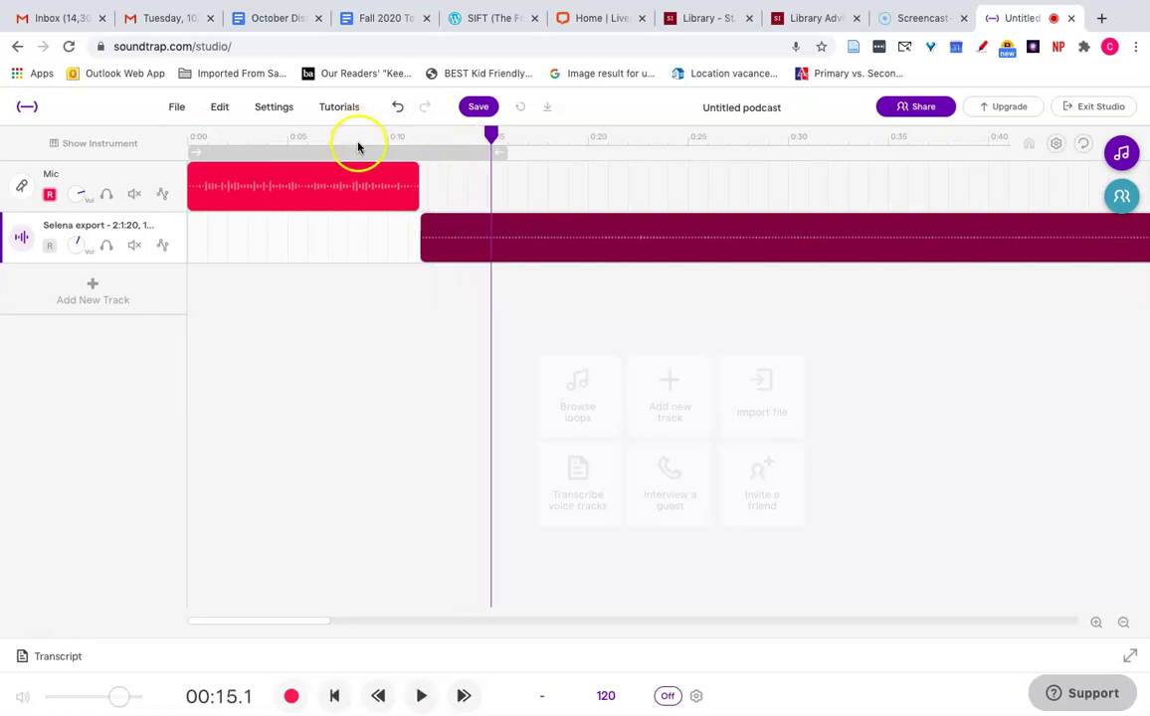
pyautogui.moveTo(426, 248)
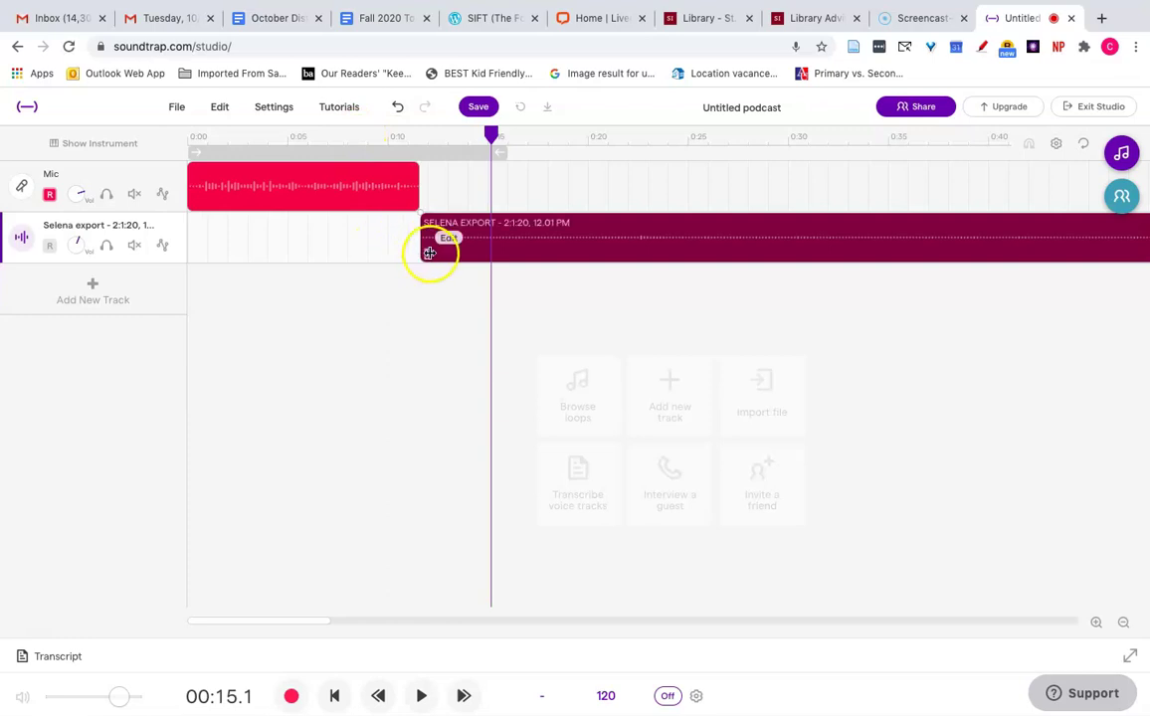
# - Turn down the Selena export track's volume and play back the intro-to-interview transition
pyautogui.click(76, 249)
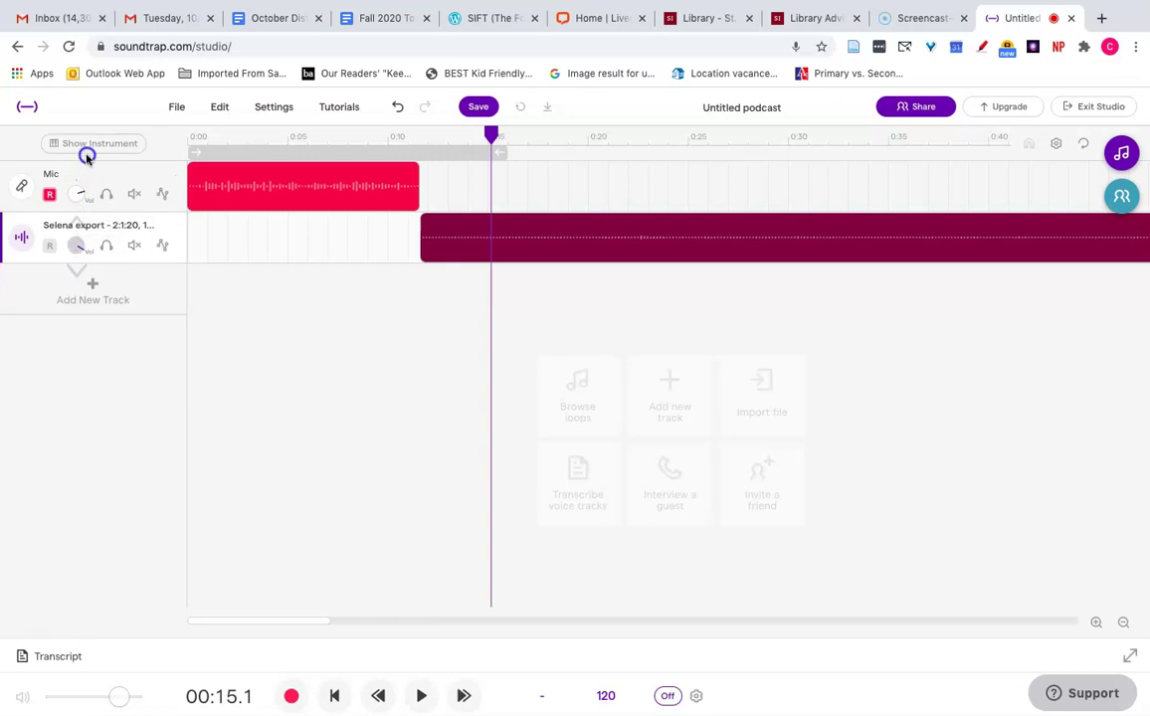
pyautogui.moveTo(76, 193); pyautogui.dragTo(76, 184)
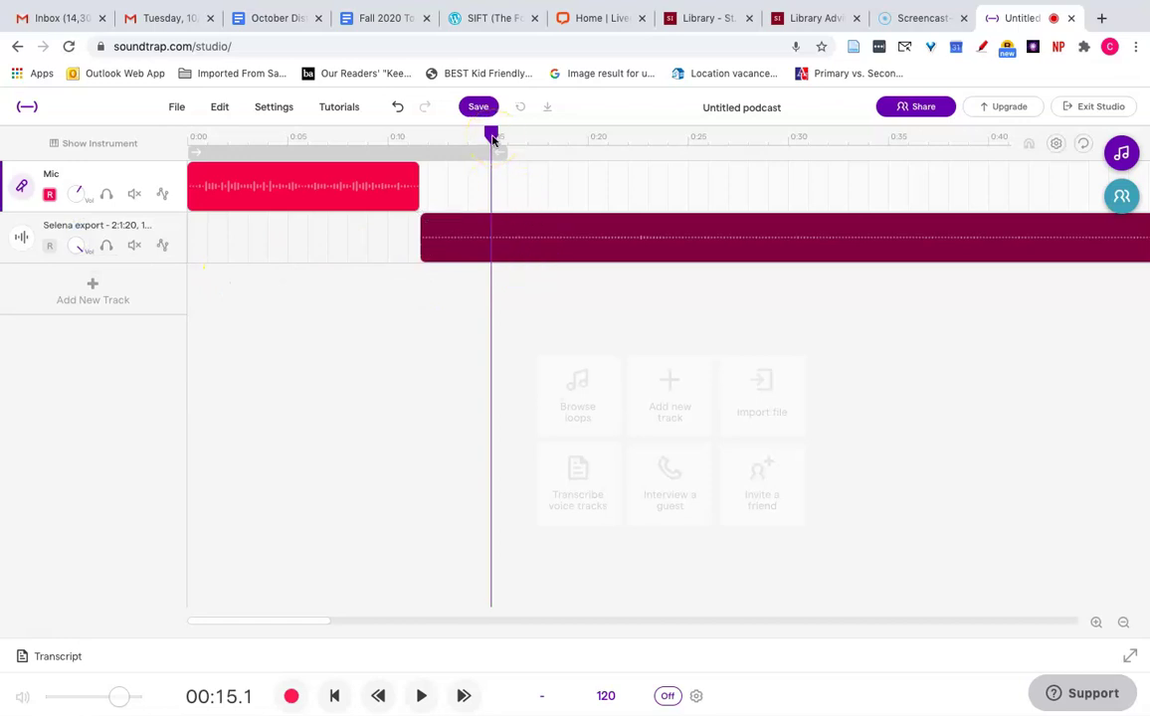
pyautogui.click(458, 228)
pyautogui.moveTo(490, 133); pyautogui.dragTo(451, 140)
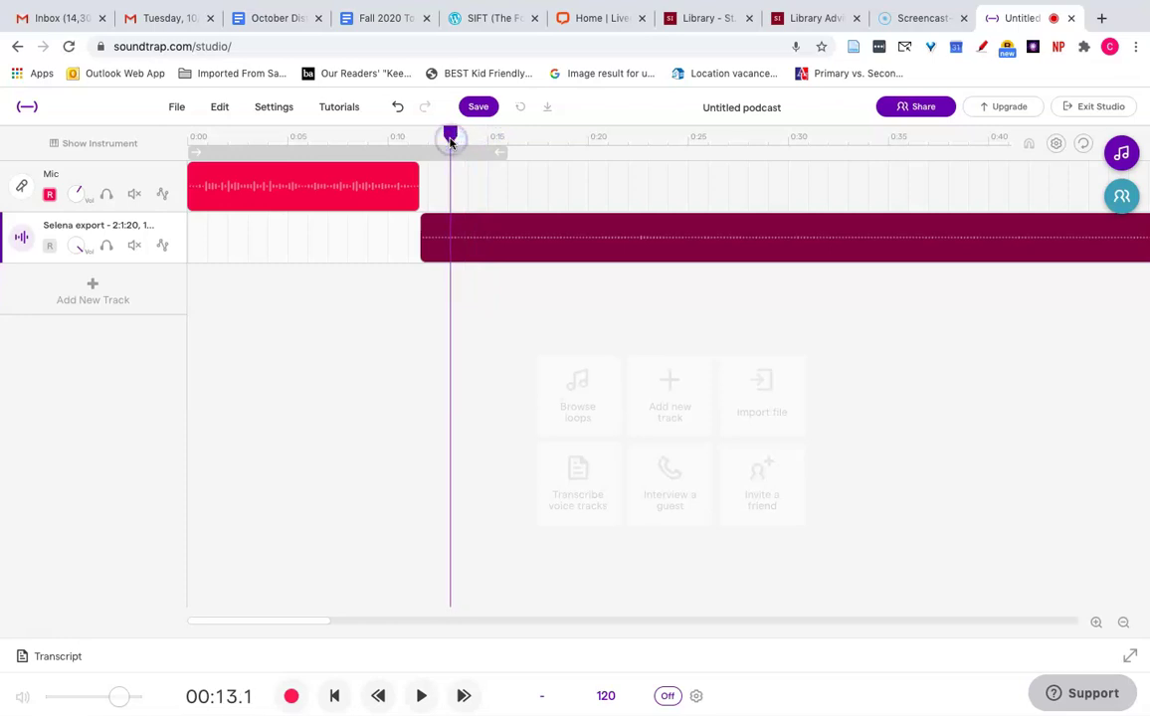
pyautogui.press('space')
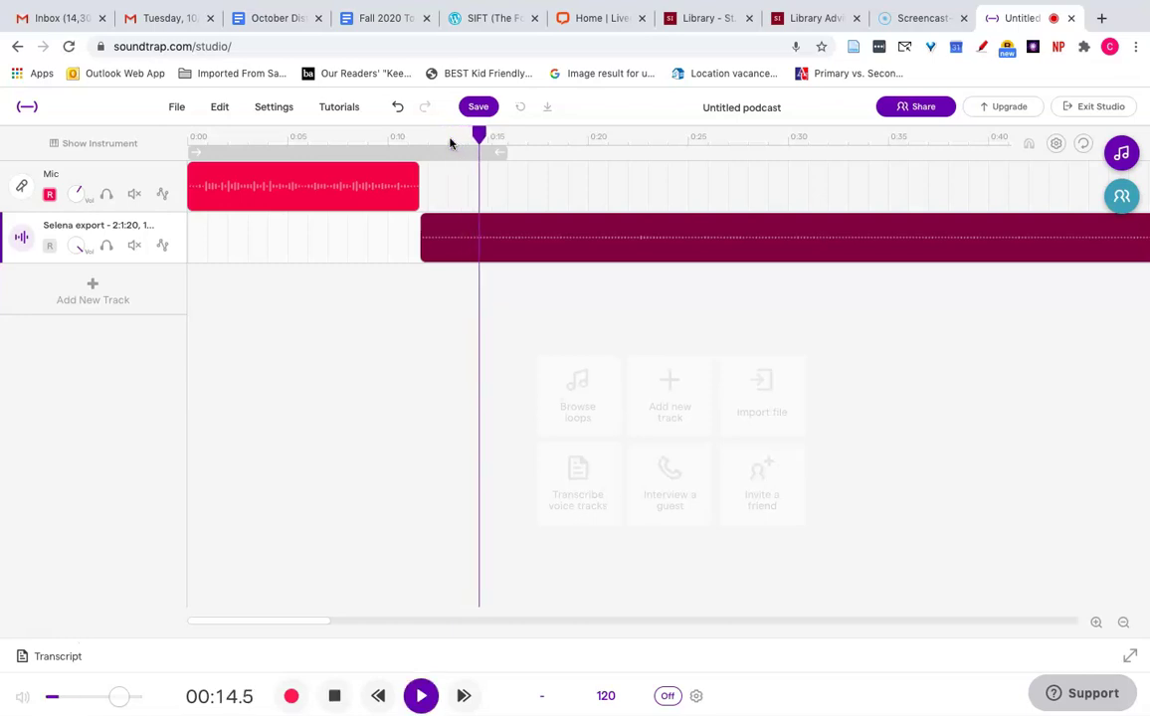
pyautogui.moveTo(488, 136); pyautogui.dragTo(464, 137)
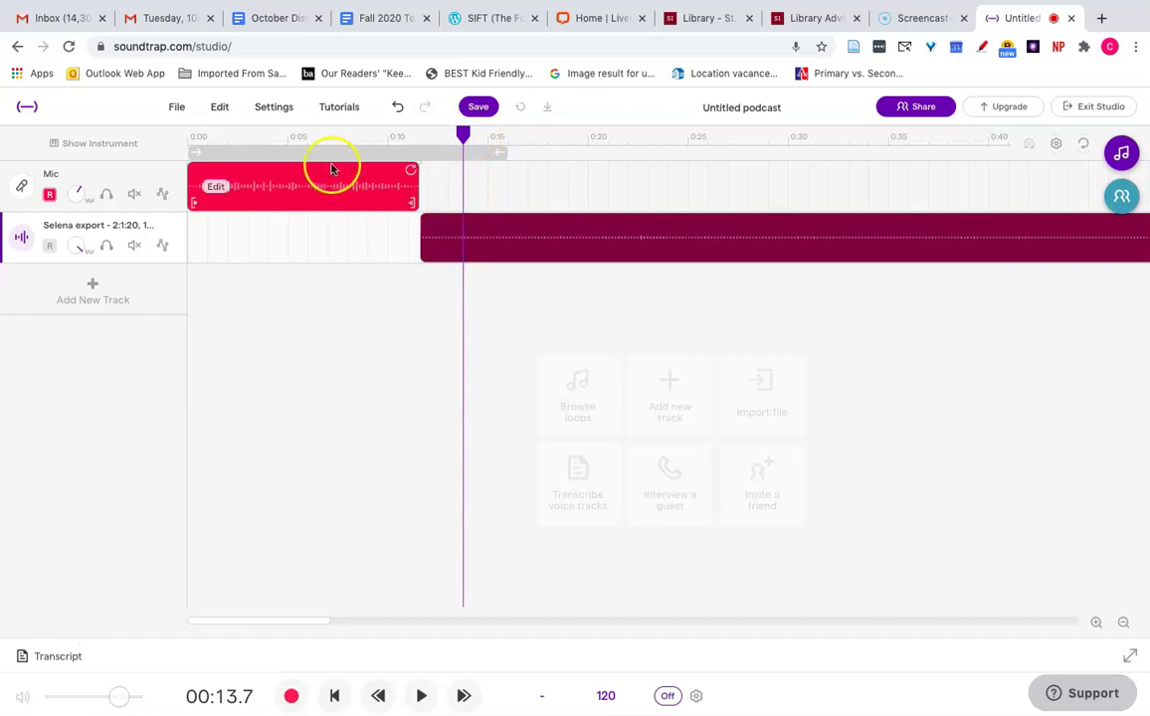
# - Split the Selena clip at 0:13.7, delete the leading piece, and butt the rest against the intro
pyautogui.click(217, 108)
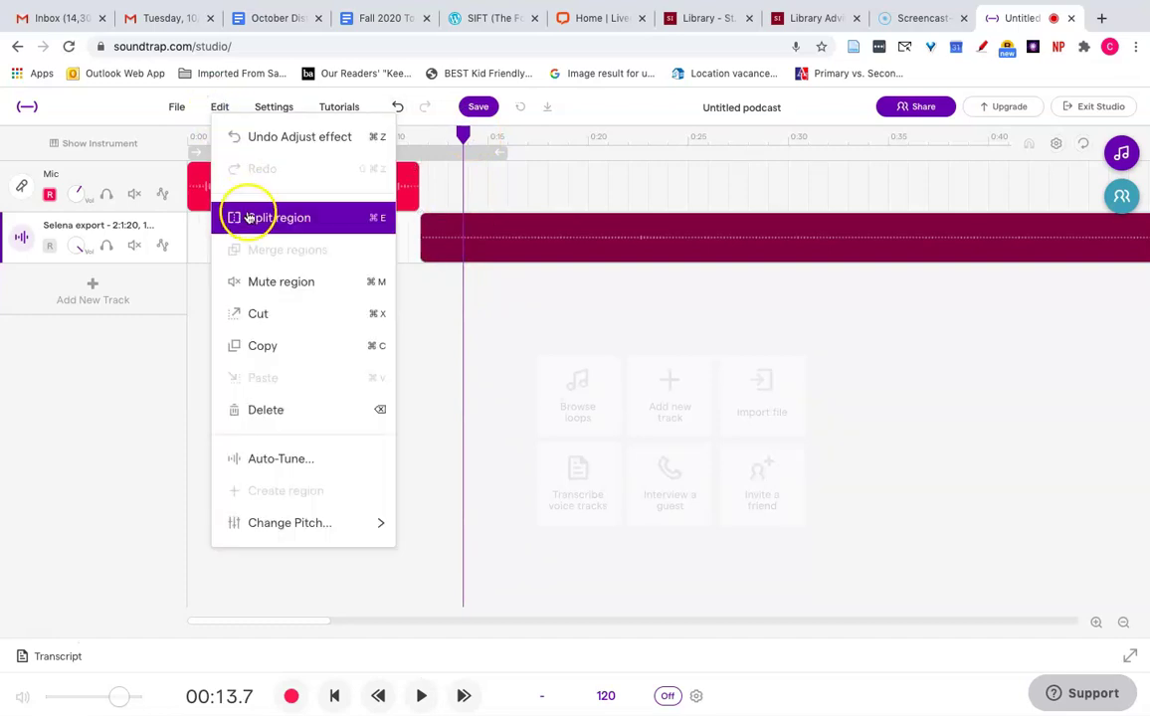
pyautogui.click(249, 219)
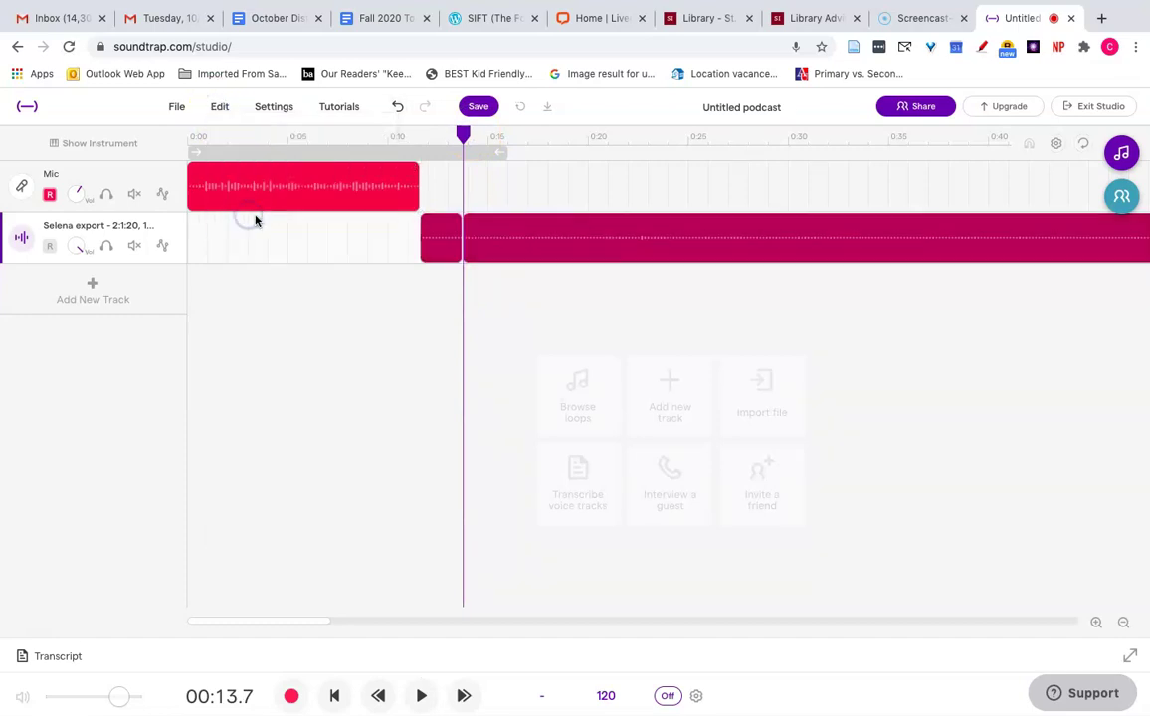
pyautogui.click(441, 239)
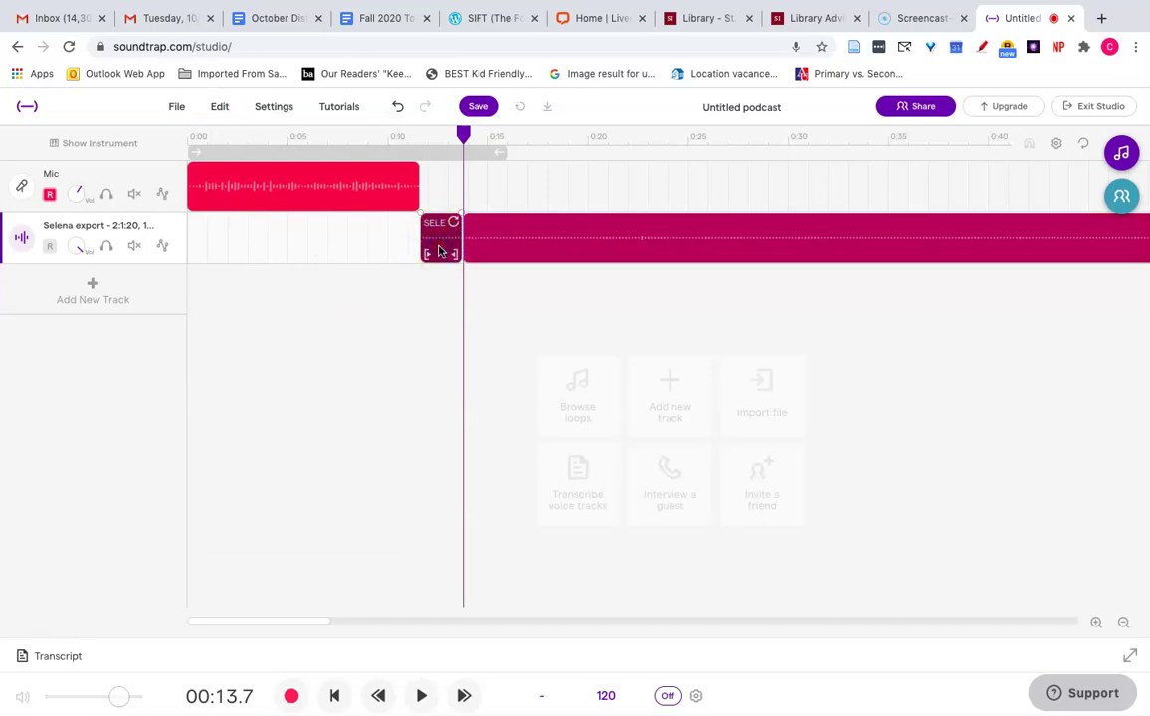
pyautogui.press('Delete')
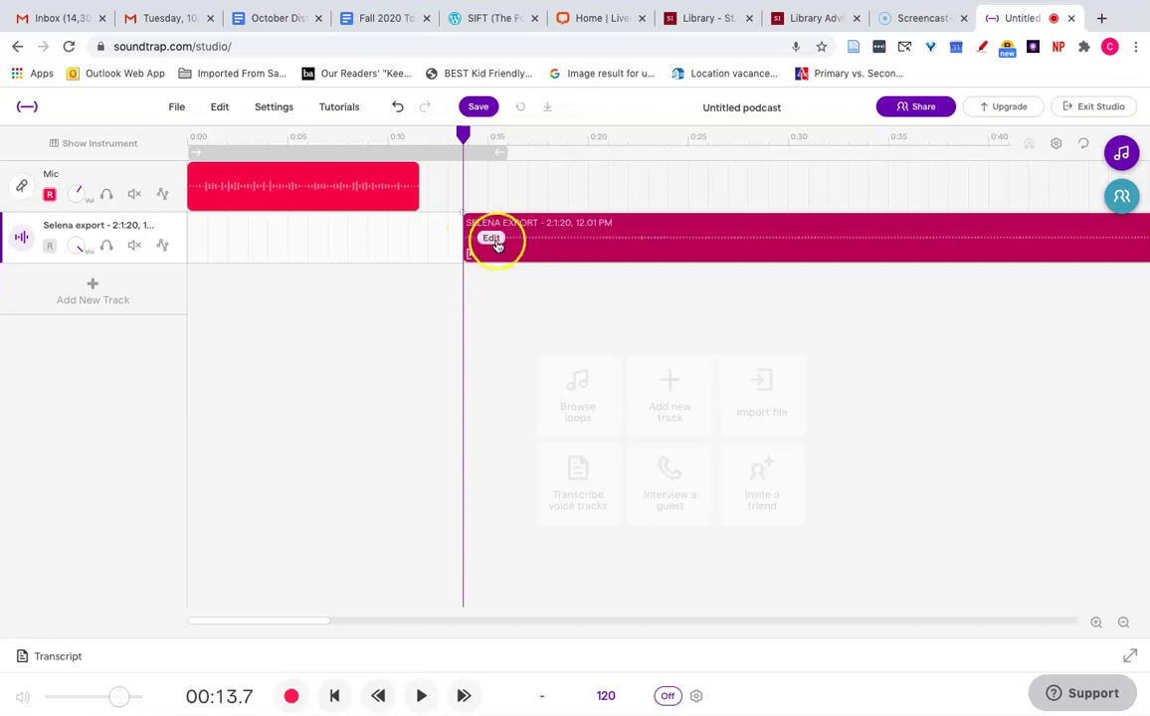
pyautogui.moveTo(504, 222); pyautogui.dragTo(463, 228)
pyautogui.moveTo(462, 134); pyautogui.dragTo(368, 138)
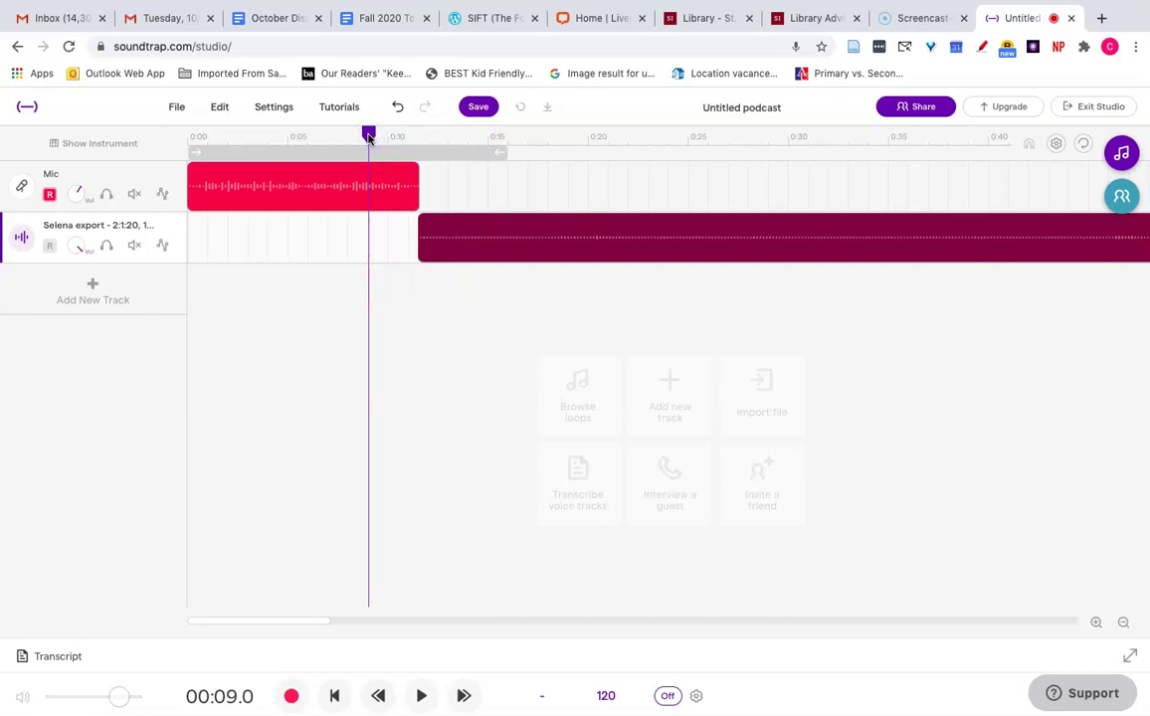
# - Play the interview from 0:09 and again near 0:21 to locate the cut
pyautogui.press('space')
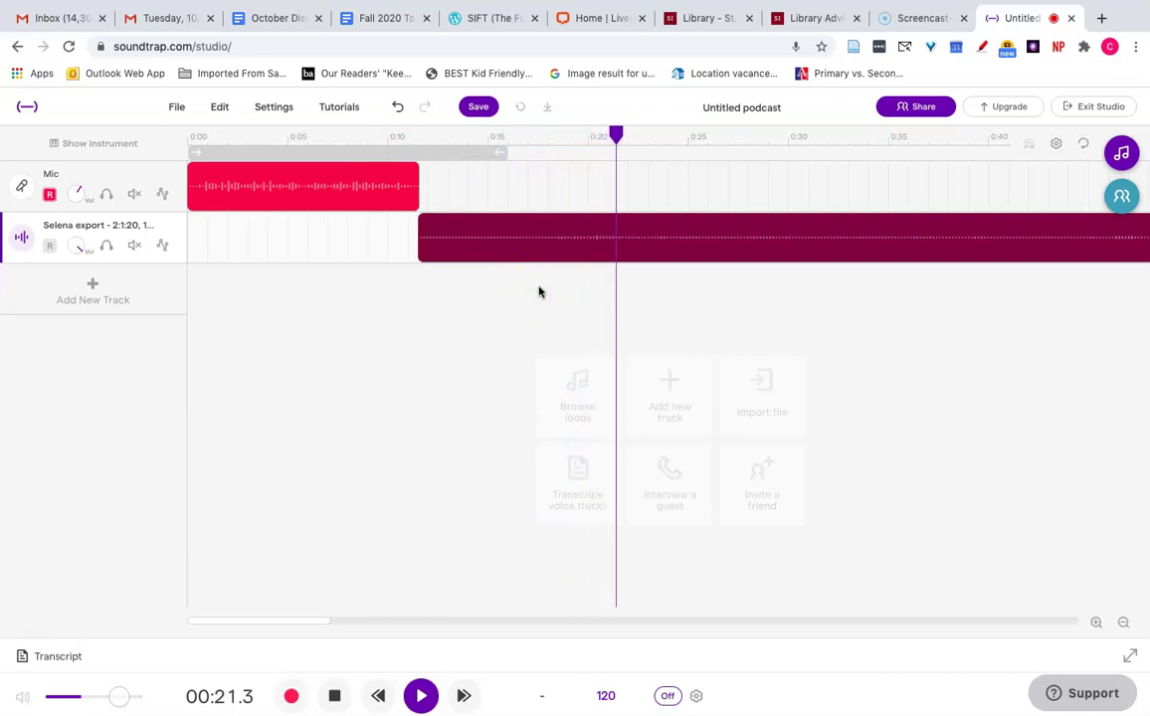
pyautogui.click(650, 190)
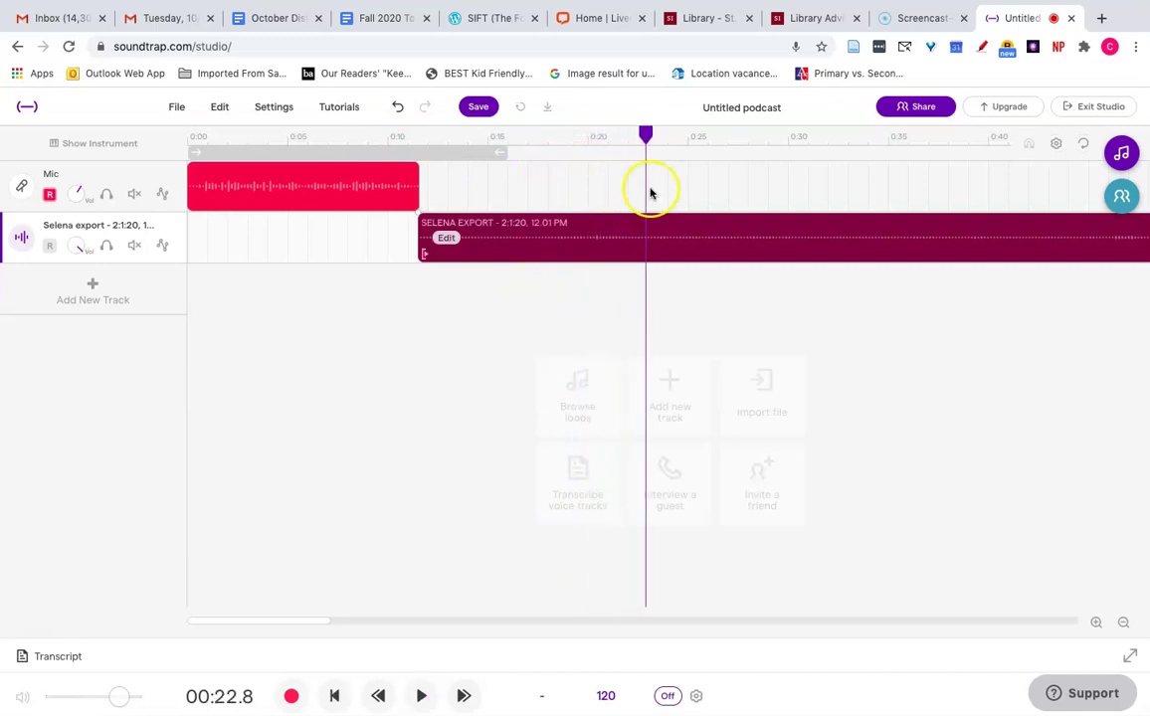
pyautogui.moveTo(646, 133); pyautogui.dragTo(534, 142)
pyautogui.press('space')
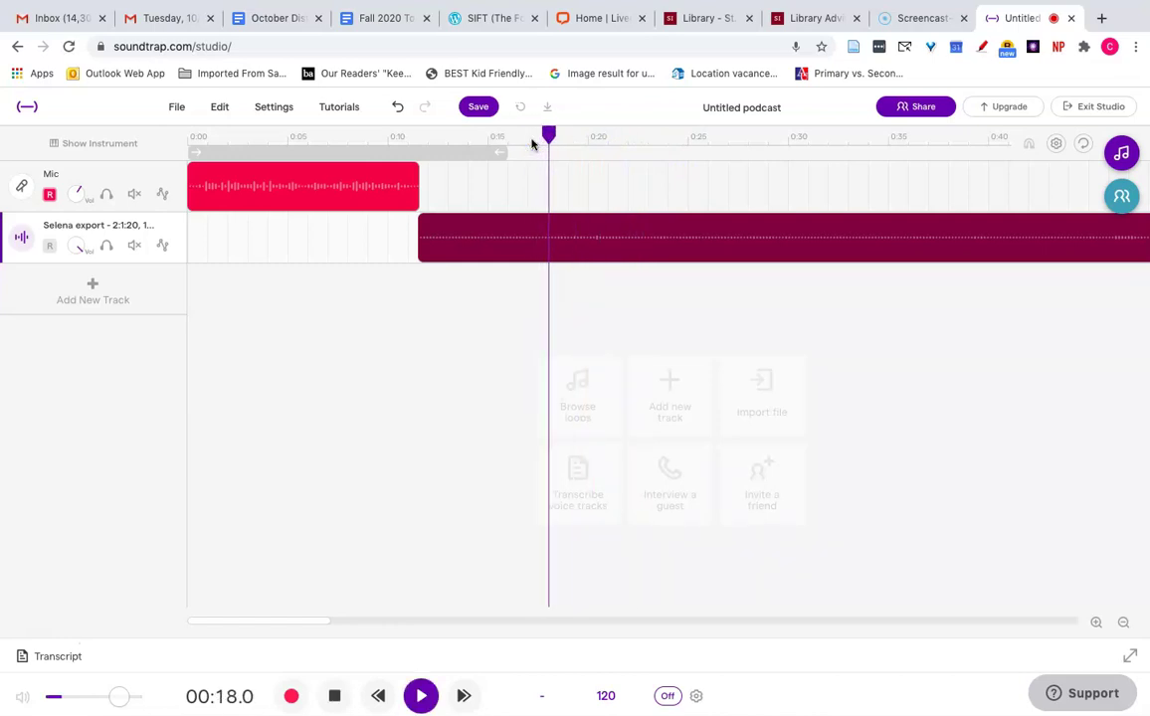
pyautogui.press('space')
# - Fine-tune the playhead to 0:17.6 and split the Selena clip there
pyautogui.moveTo(557, 137); pyautogui.dragTo(511, 139)
pyautogui.press('space')
pyautogui.press('space')
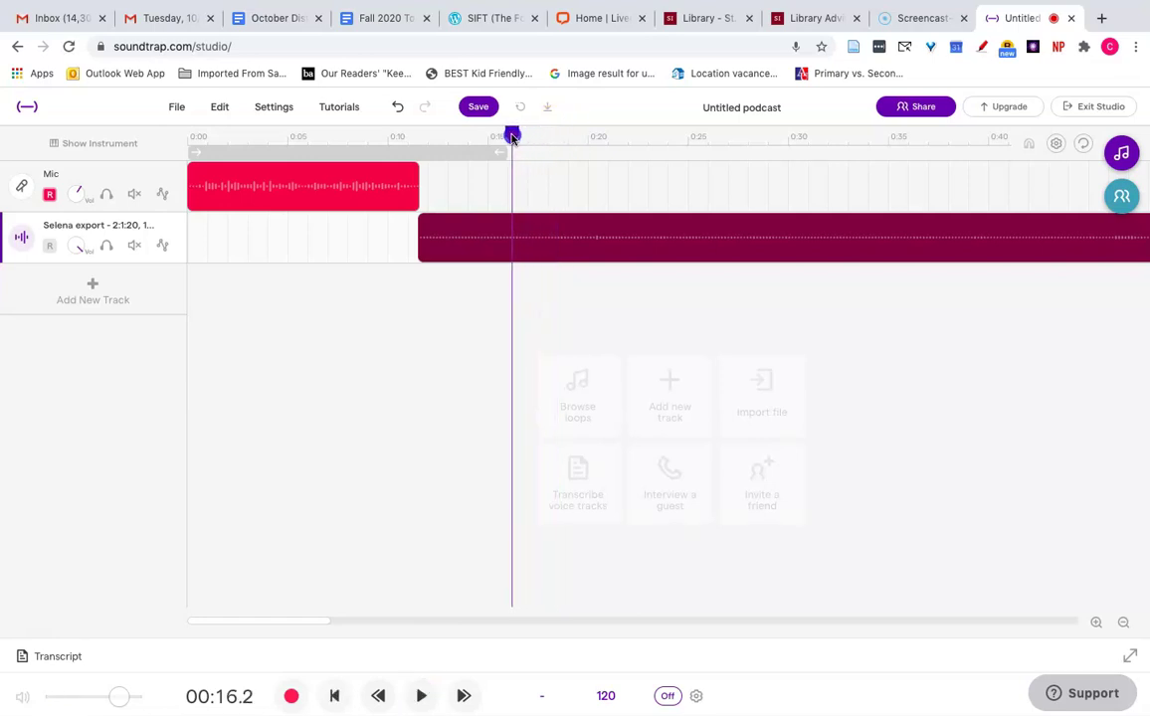
pyautogui.press('space')
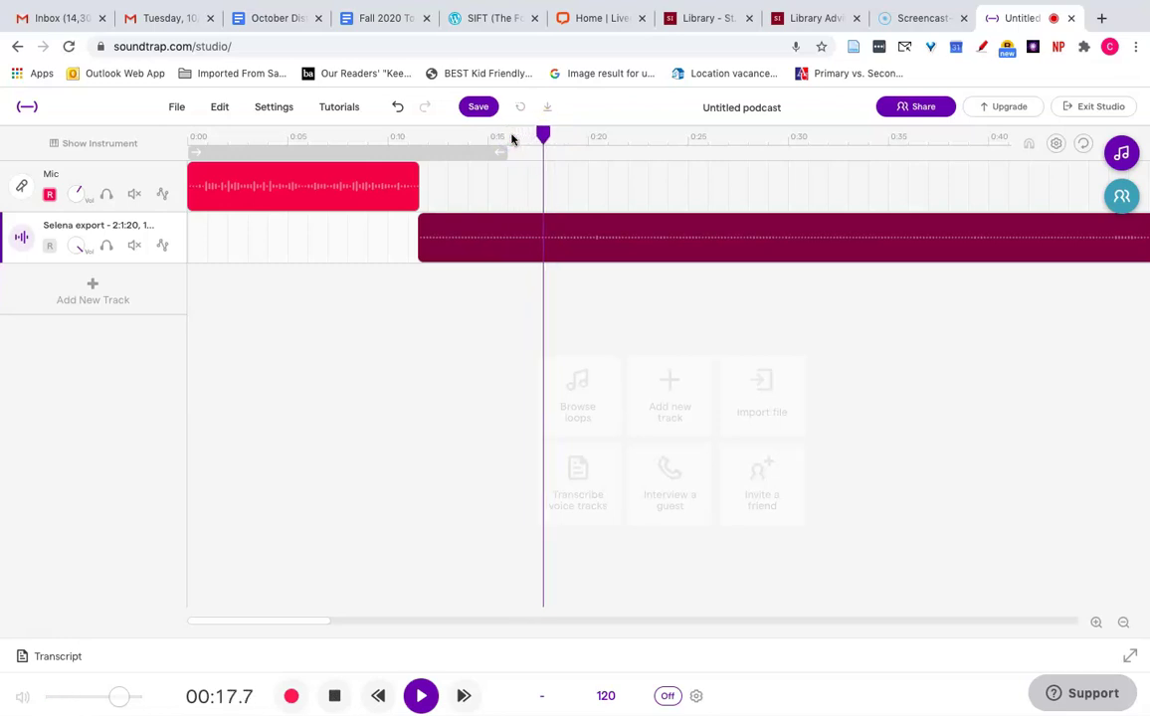
pyautogui.press('space')
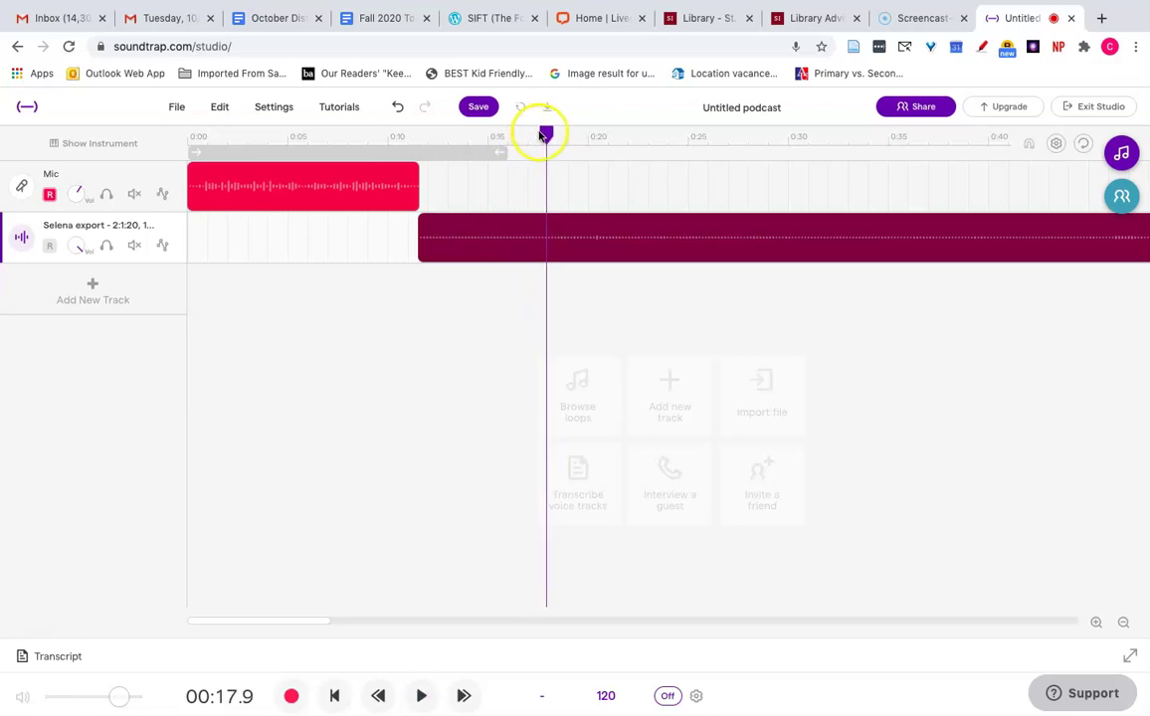
pyautogui.moveTo(547, 134); pyautogui.dragTo(541, 136)
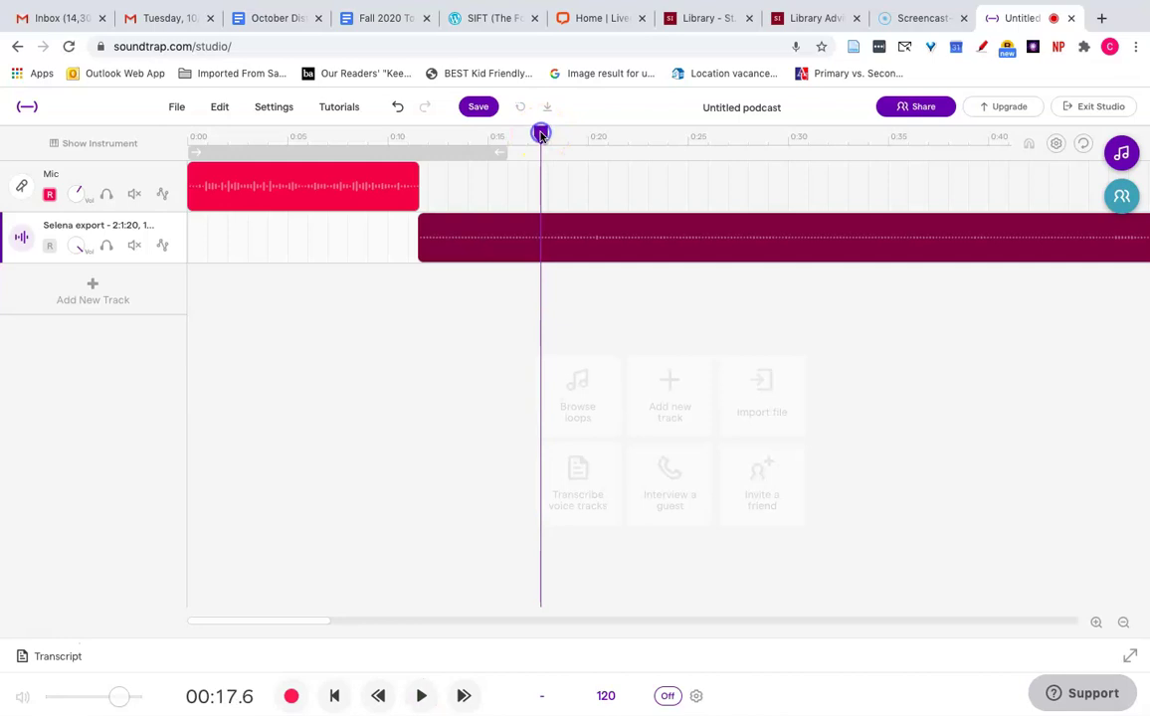
pyautogui.click(220, 106)
pyautogui.click(247, 219)
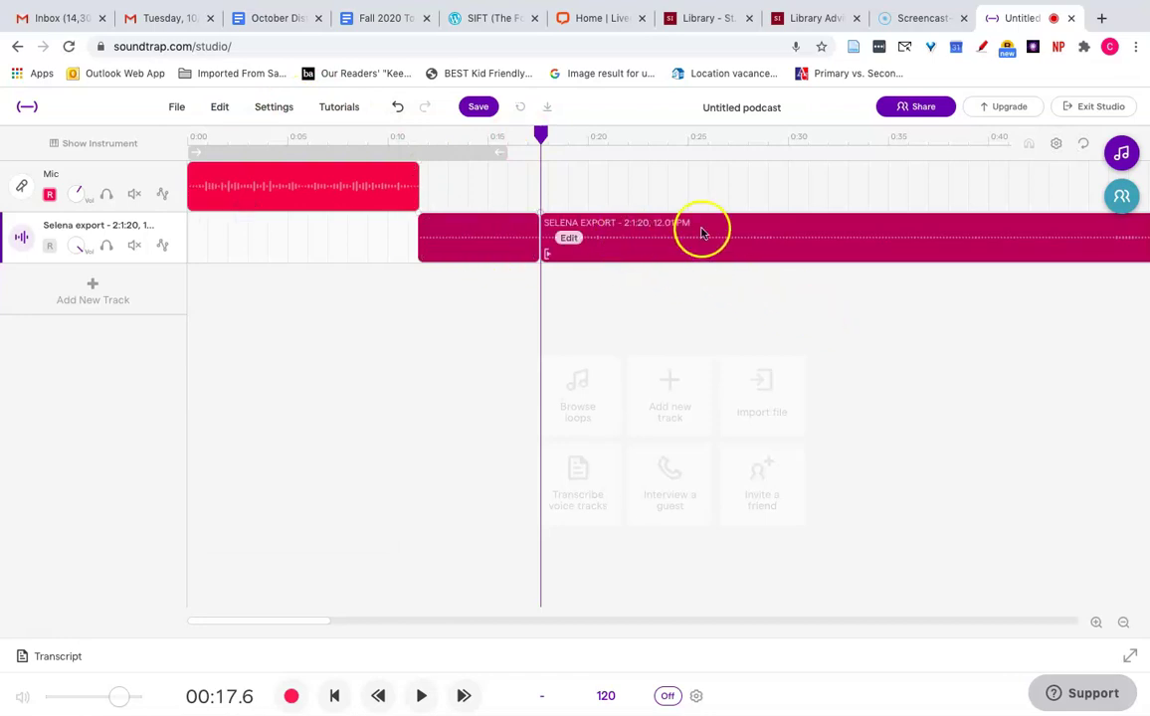
# - Play the interview around 0:27–0:32 to pin down the end cut at 0:31.1
pyautogui.hscroll(5, 762, 253)
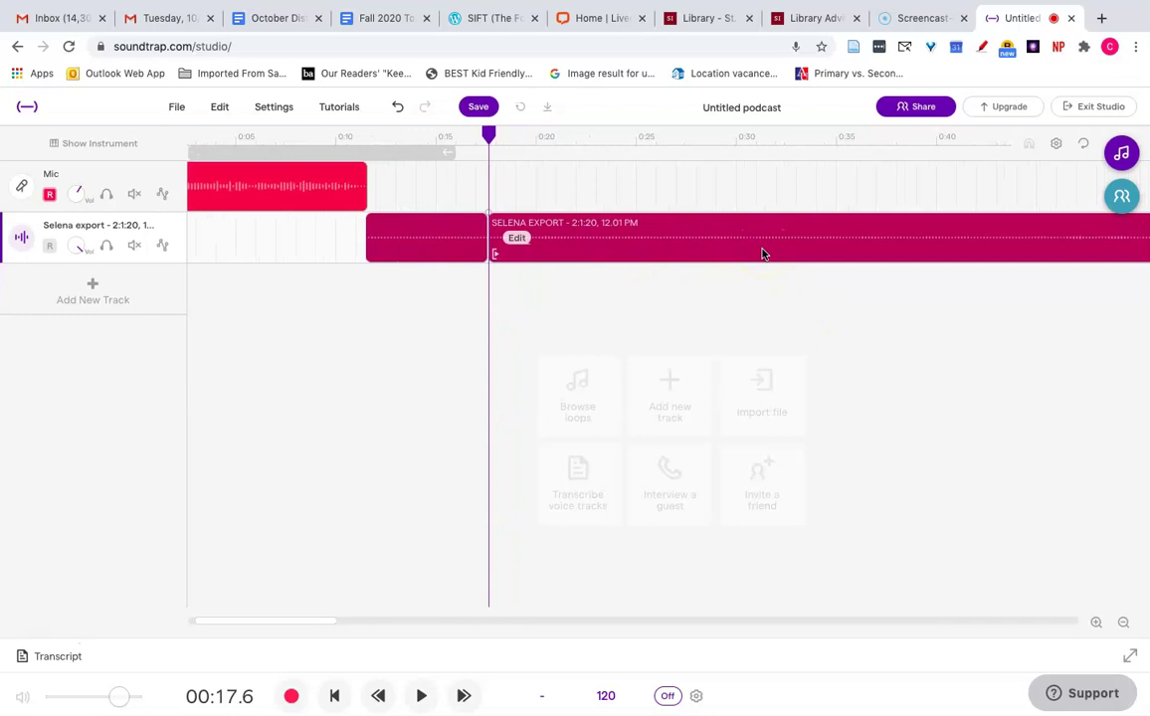
pyautogui.click(770, 152)
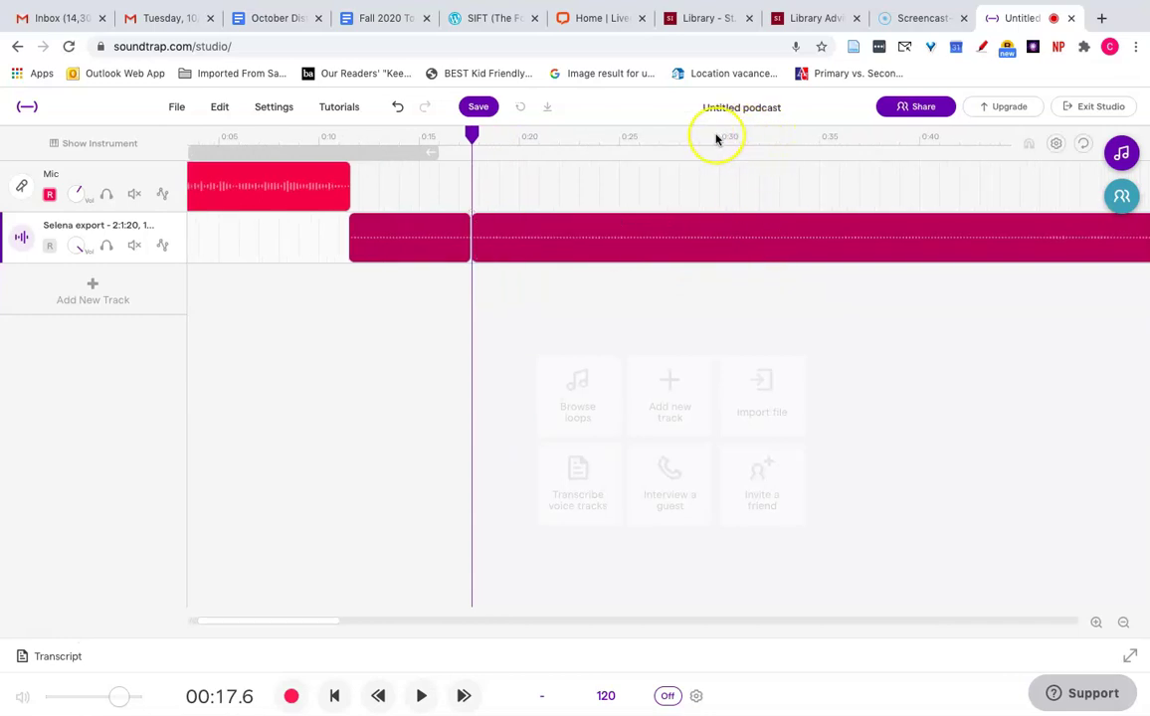
pyautogui.click(664, 137)
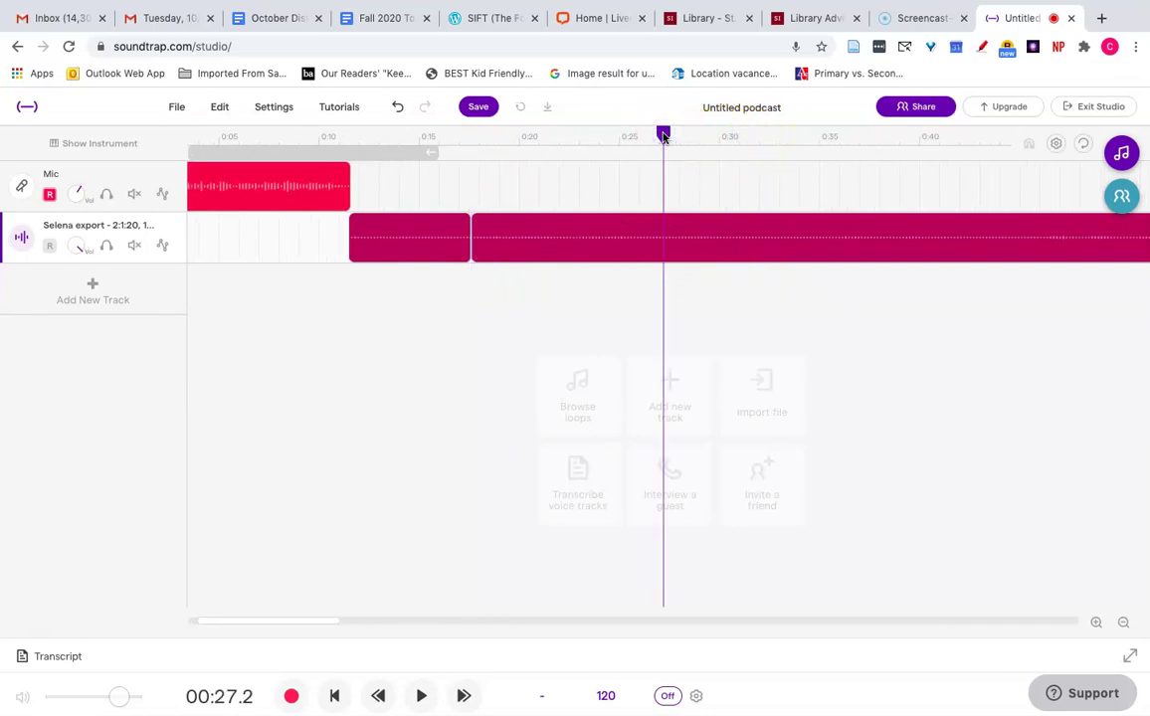
pyautogui.press('space')
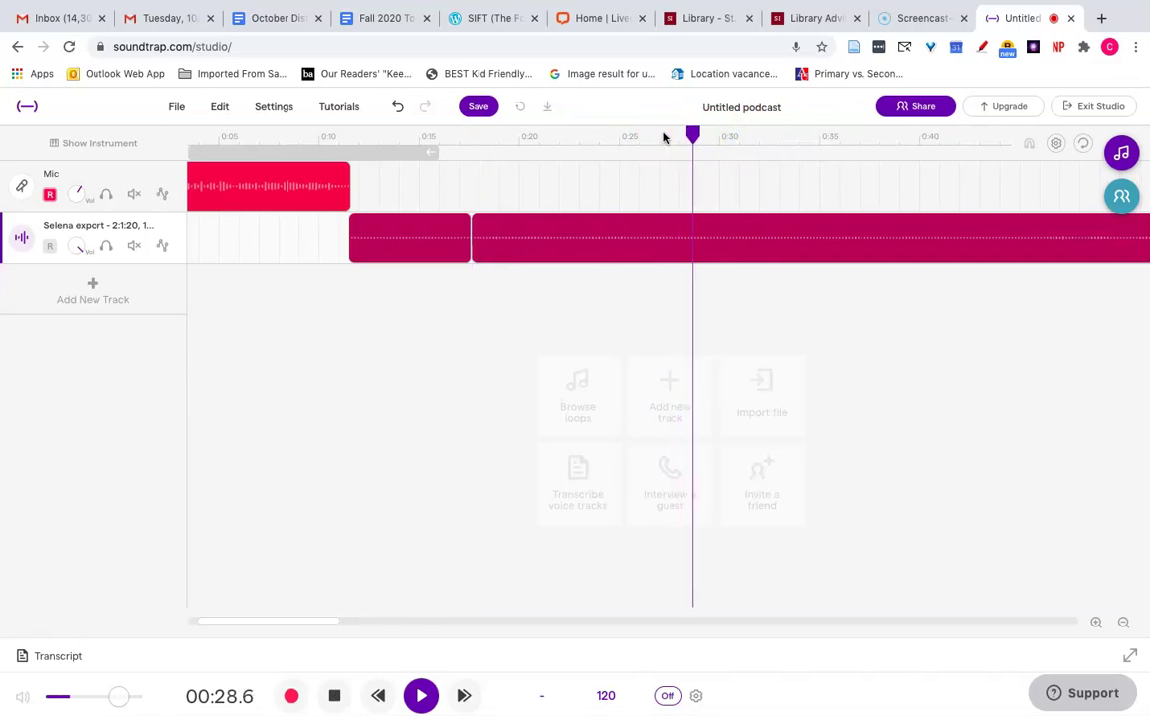
pyautogui.press('space')
pyautogui.click(763, 134)
pyautogui.press('space')
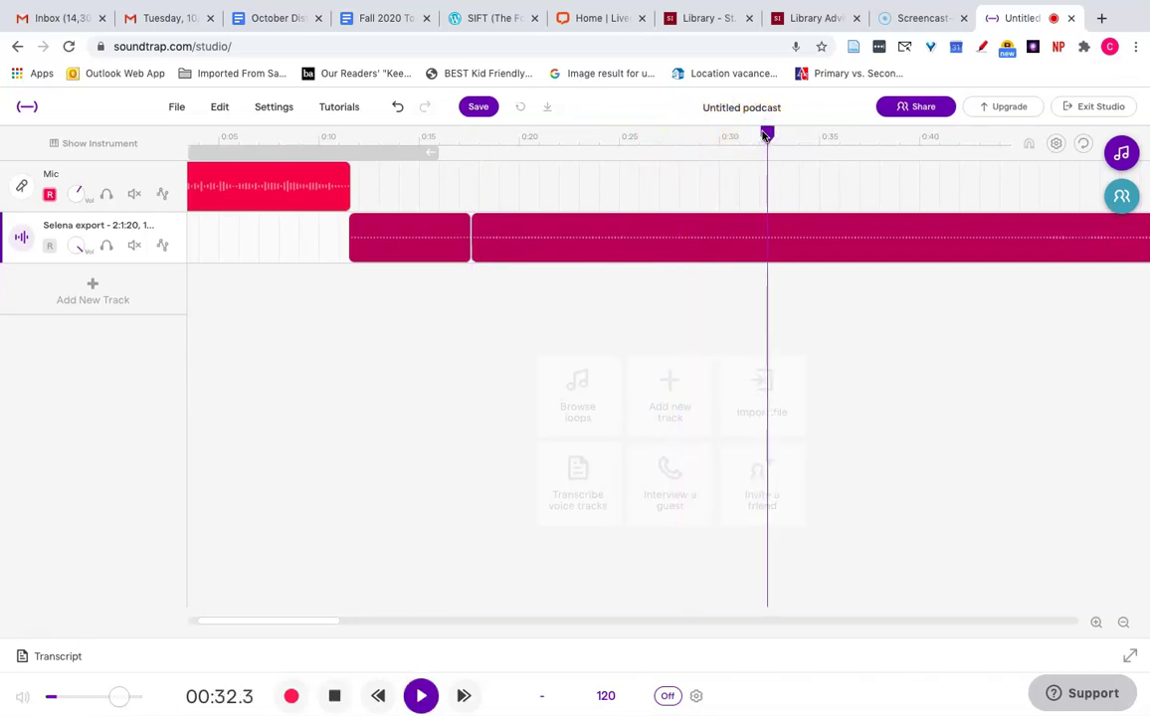
pyautogui.press('space')
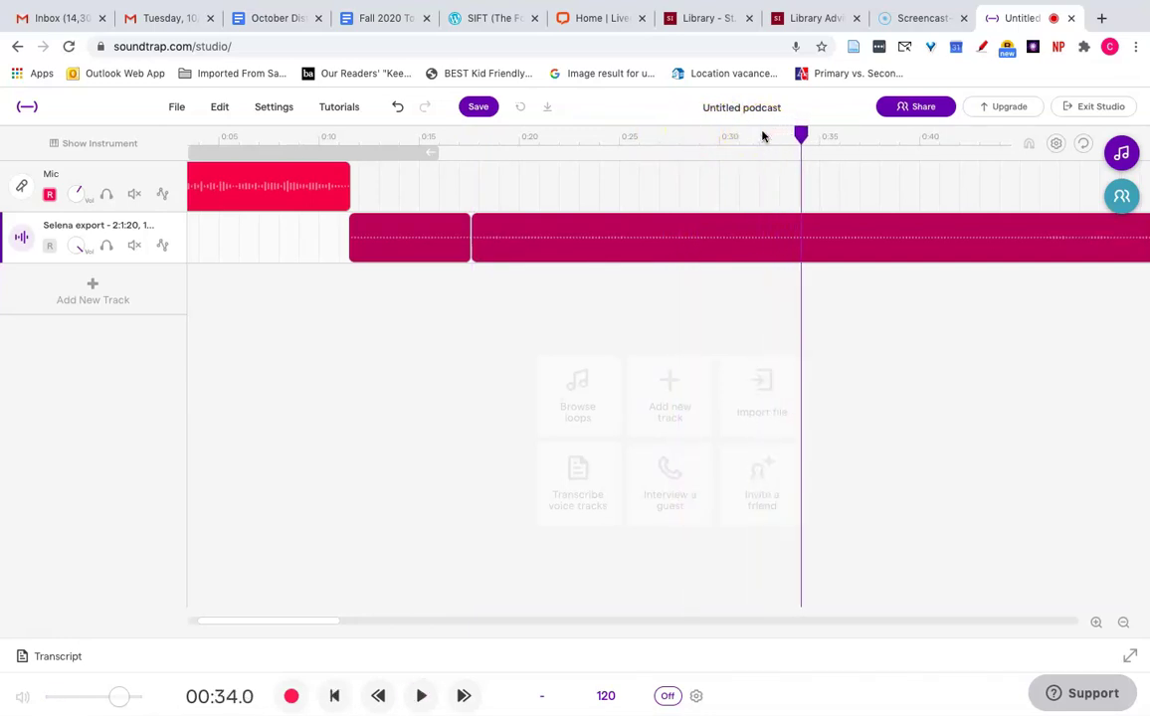
pyautogui.click(741, 136)
pyautogui.press('space')
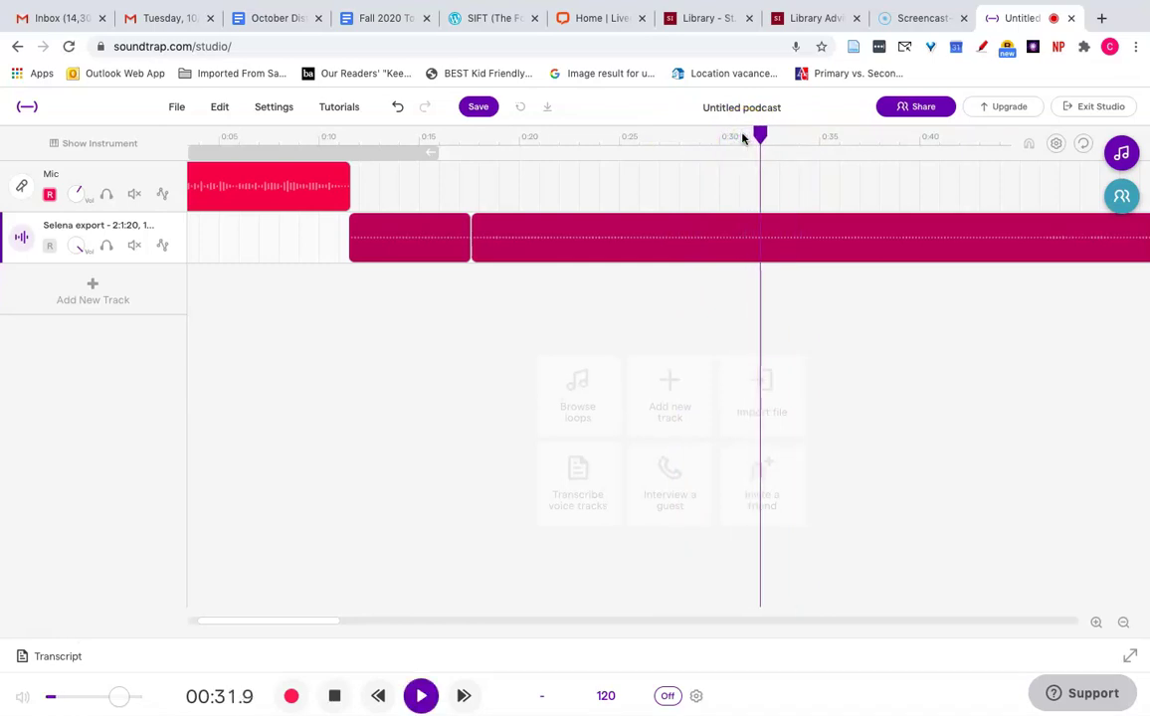
pyautogui.click(734, 137)
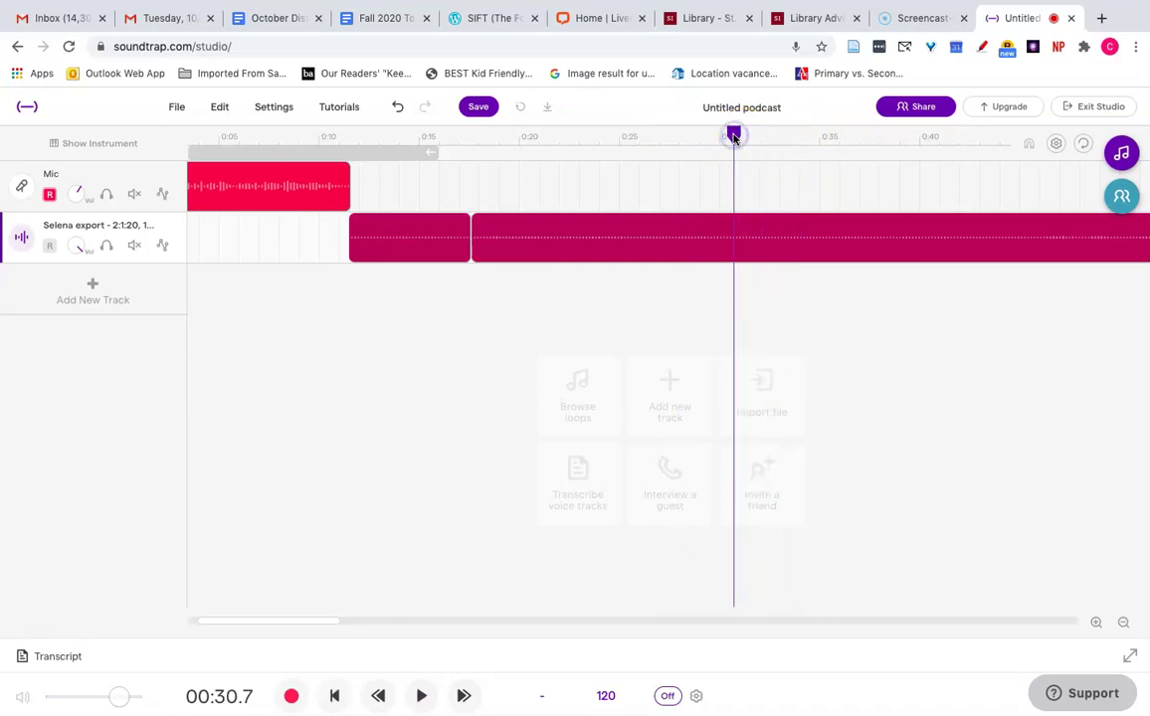
pyautogui.press('space')
pyautogui.press('space')
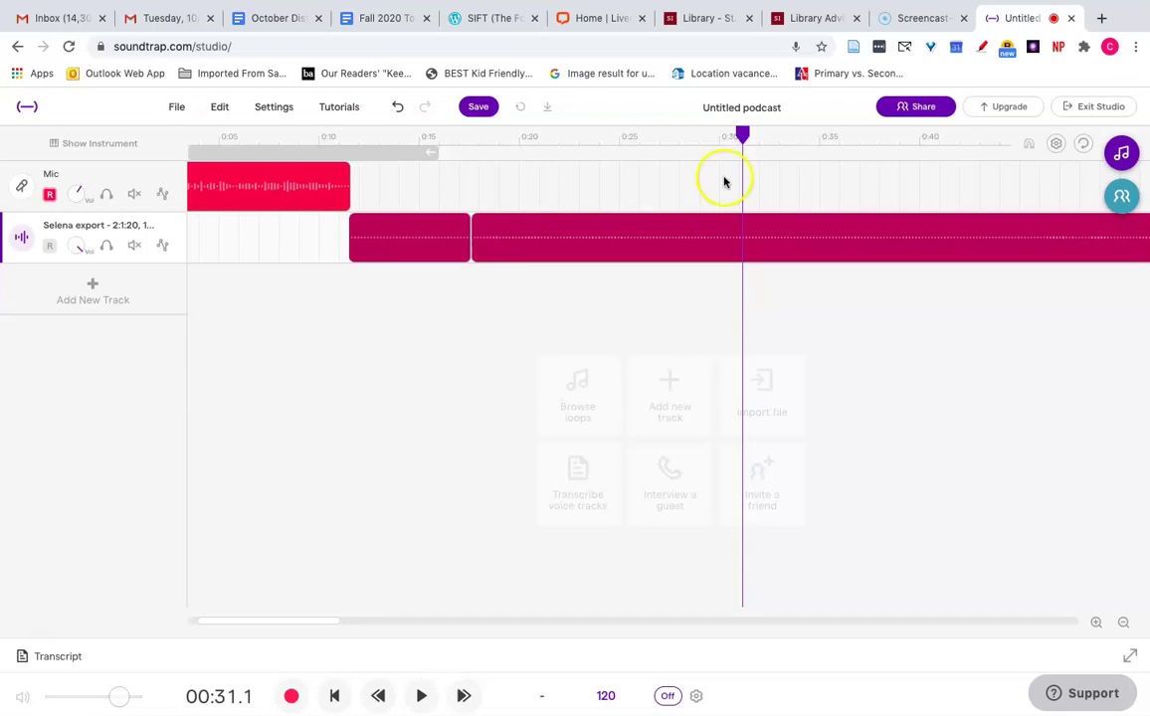
# - Split the Selena clip at 0:31.1 and delete the middle piece from 0:17.6
pyautogui.click(220, 106)
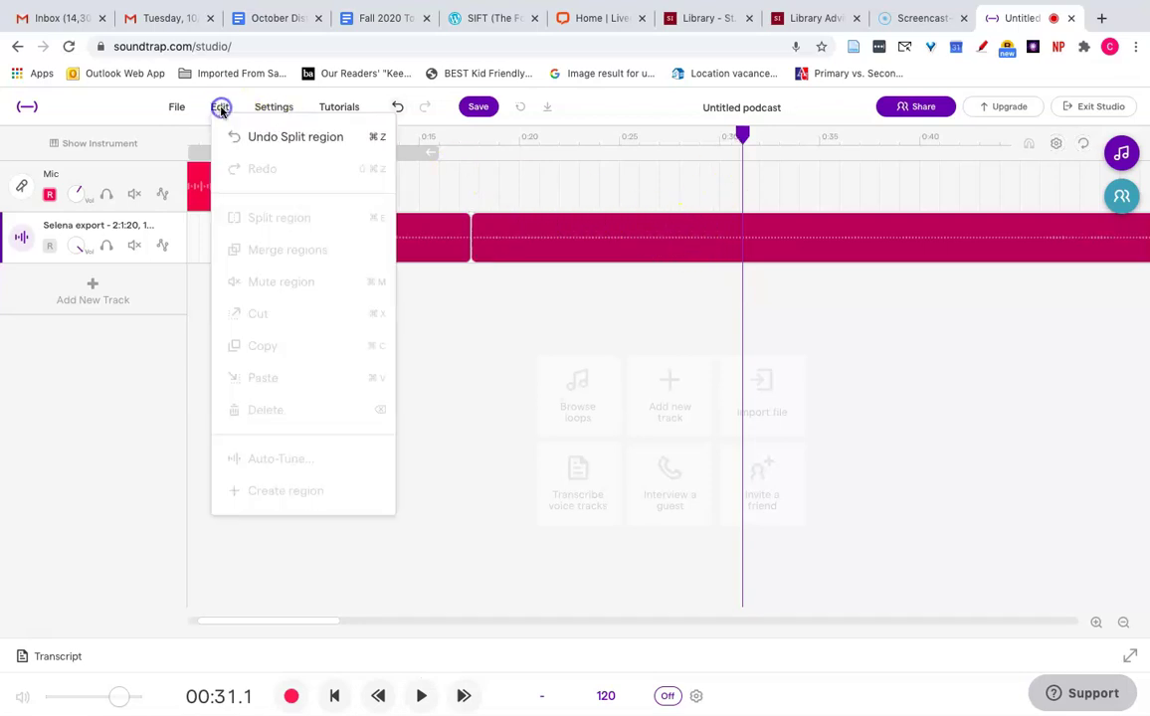
pyautogui.click(565, 235)
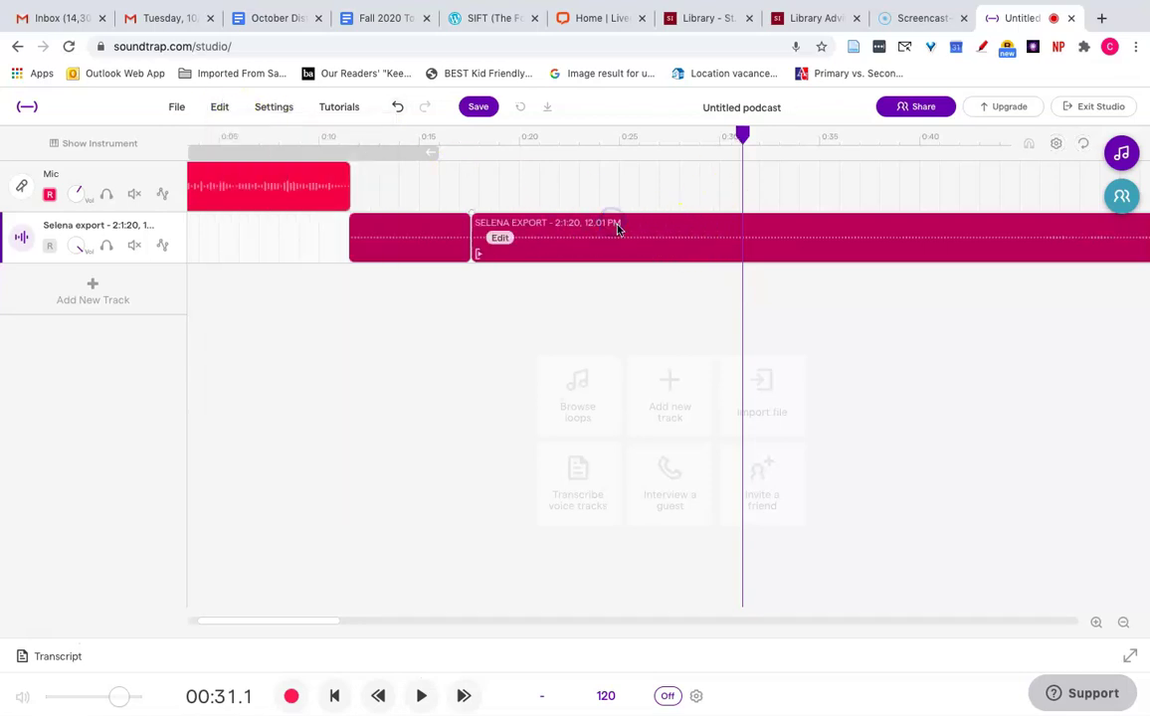
pyautogui.click(615, 225)
pyautogui.click(223, 108)
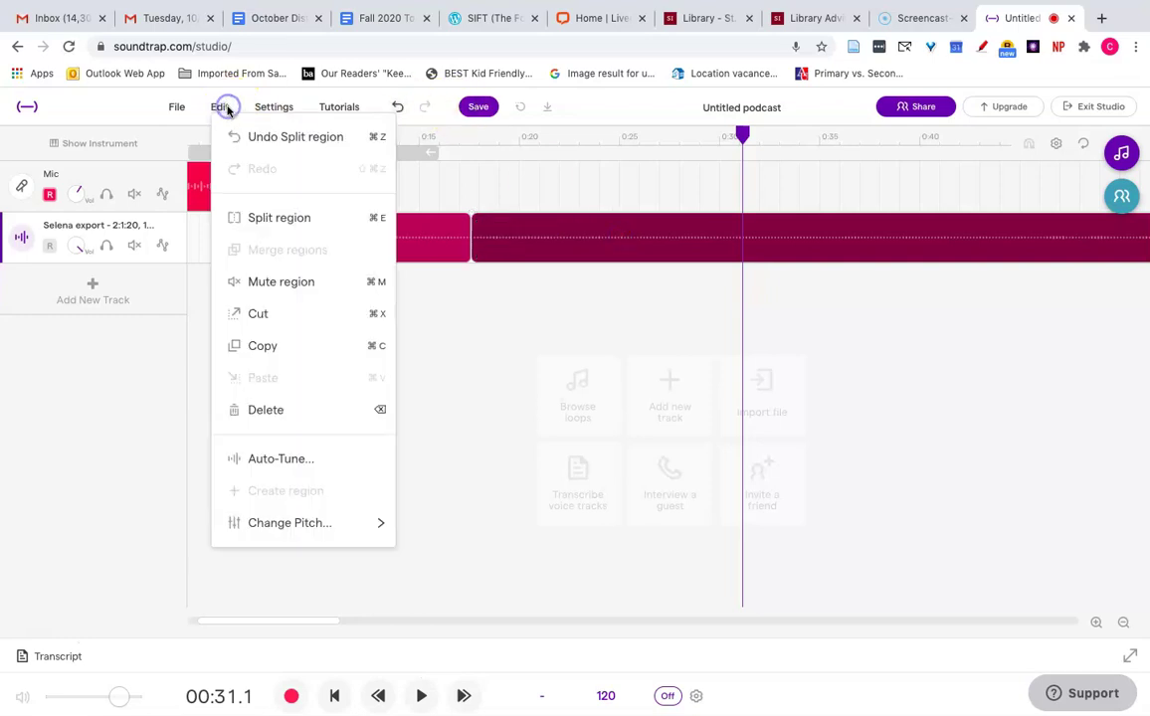
pyautogui.click(247, 215)
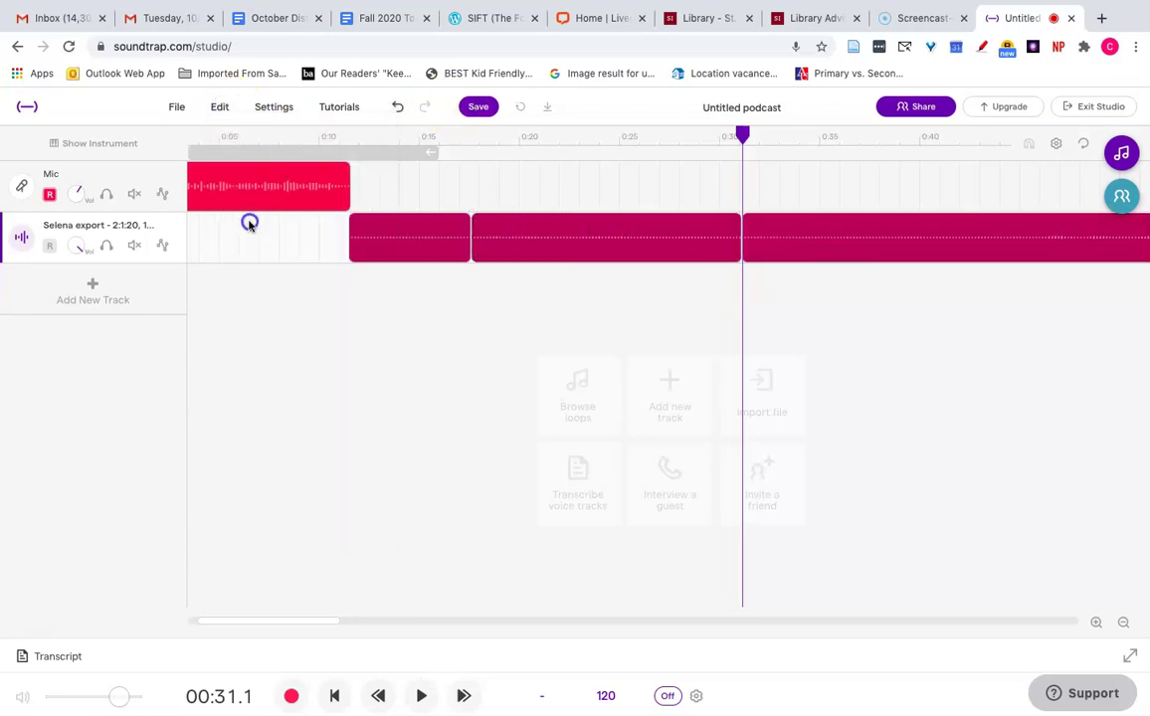
pyautogui.click(567, 233)
pyautogui.press('Delete')
pyautogui.click(723, 248)
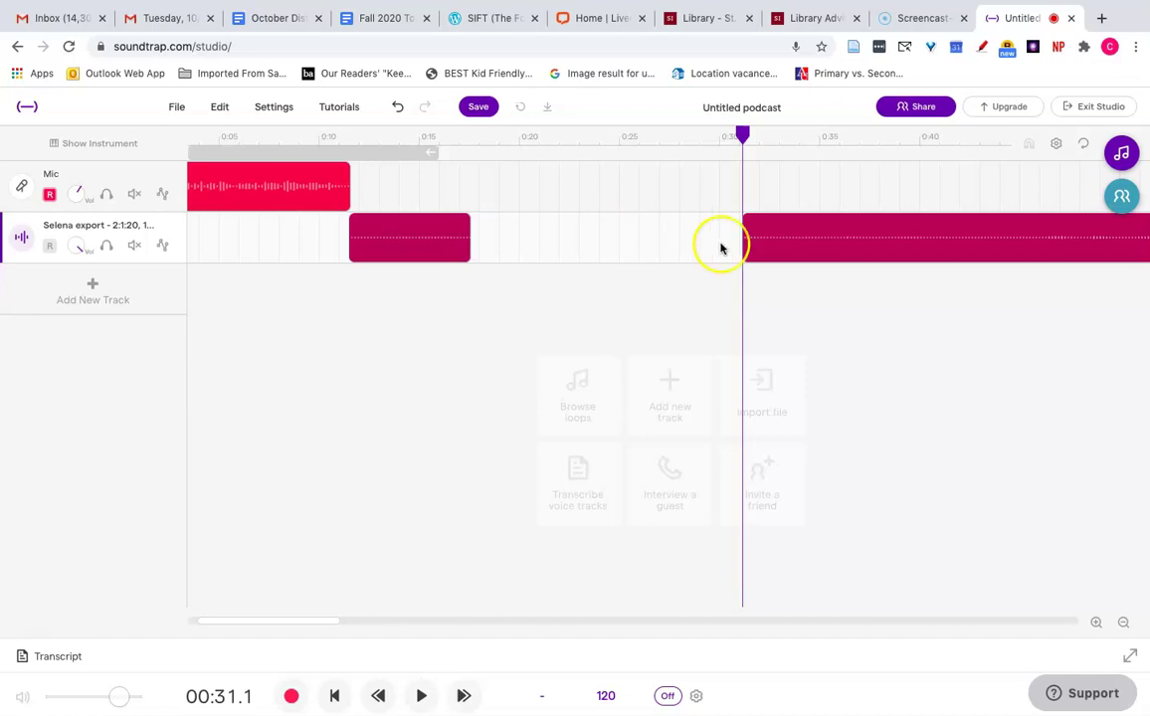
# - Slide the later interview clip left to close the gap, then delete everything after 0:37.5
pyautogui.moveTo(813, 235); pyautogui.dragTo(540, 246)
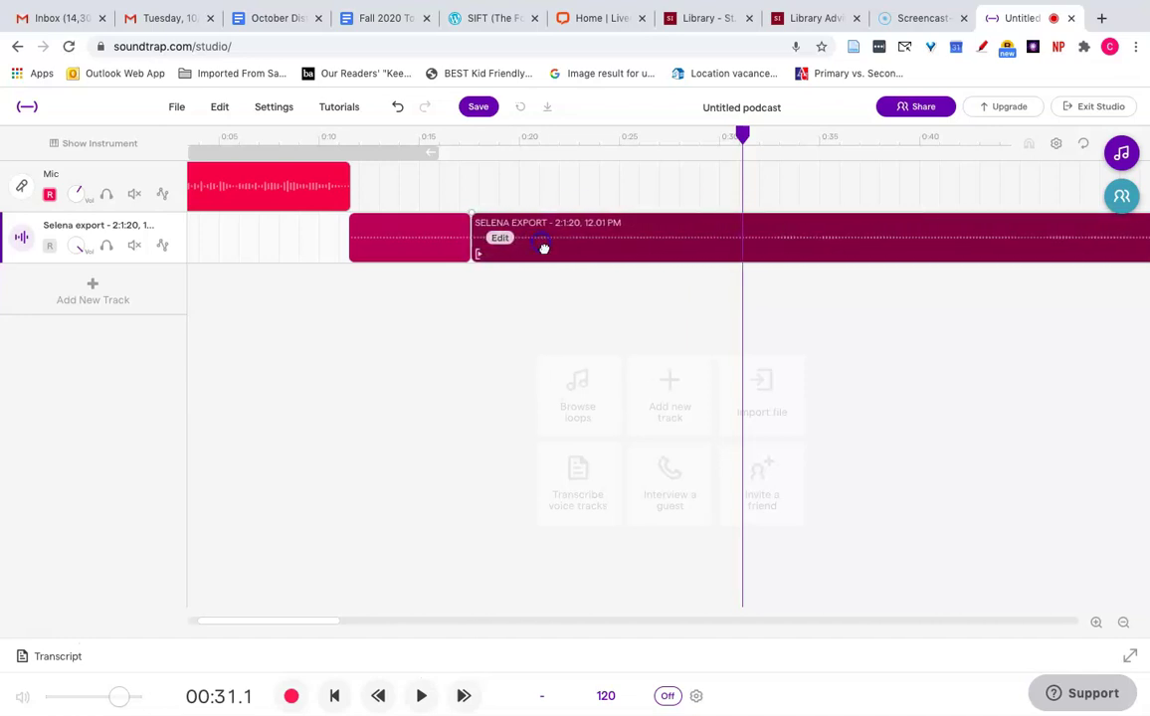
pyautogui.click(798, 276)
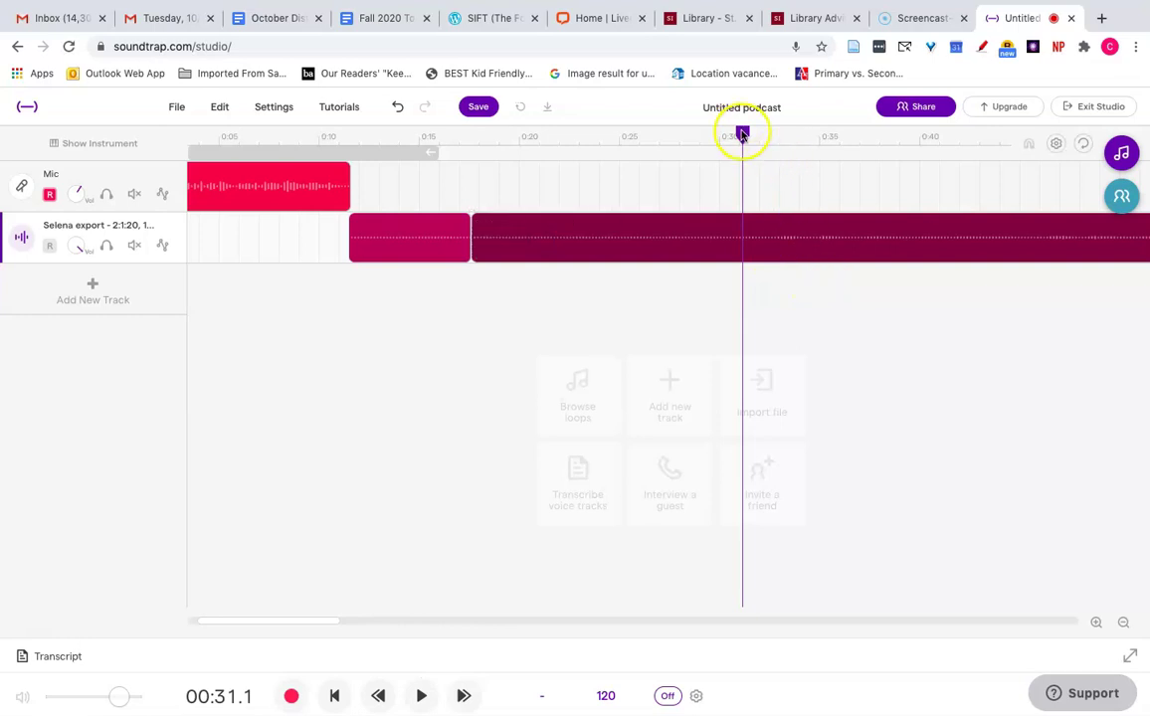
pyautogui.moveTo(742, 134); pyautogui.dragTo(870, 127)
pyautogui.click(220, 108)
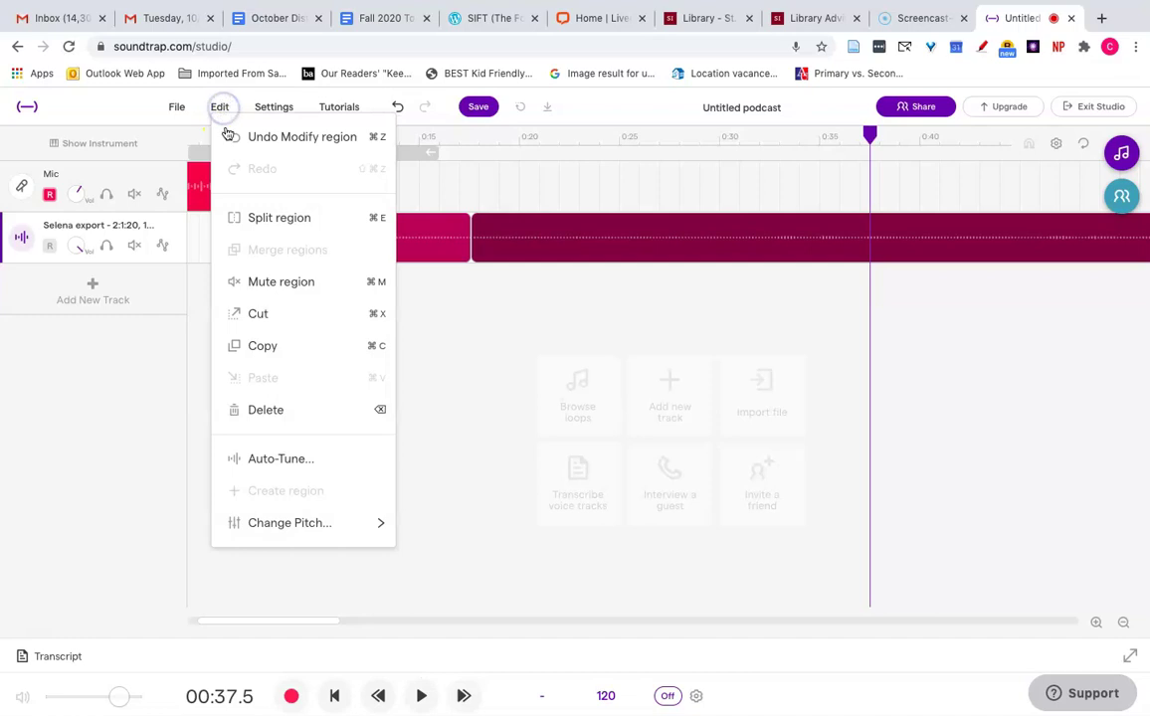
pyautogui.click(239, 218)
pyautogui.click(932, 235)
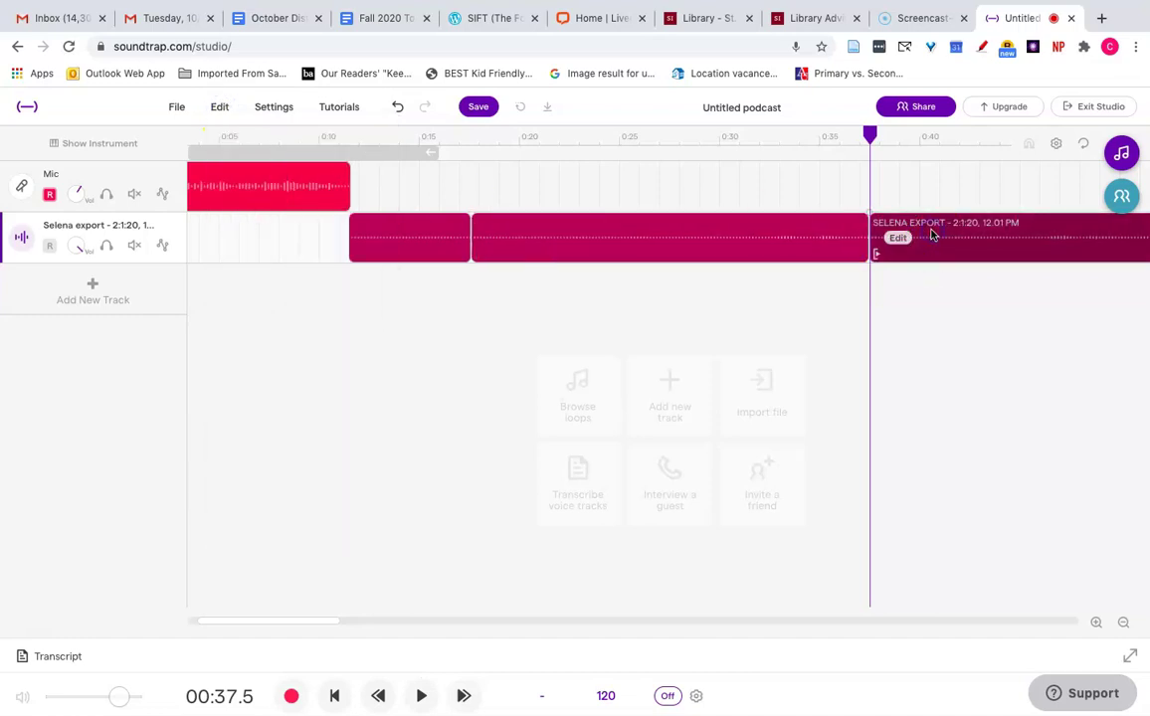
pyautogui.press('Delete')
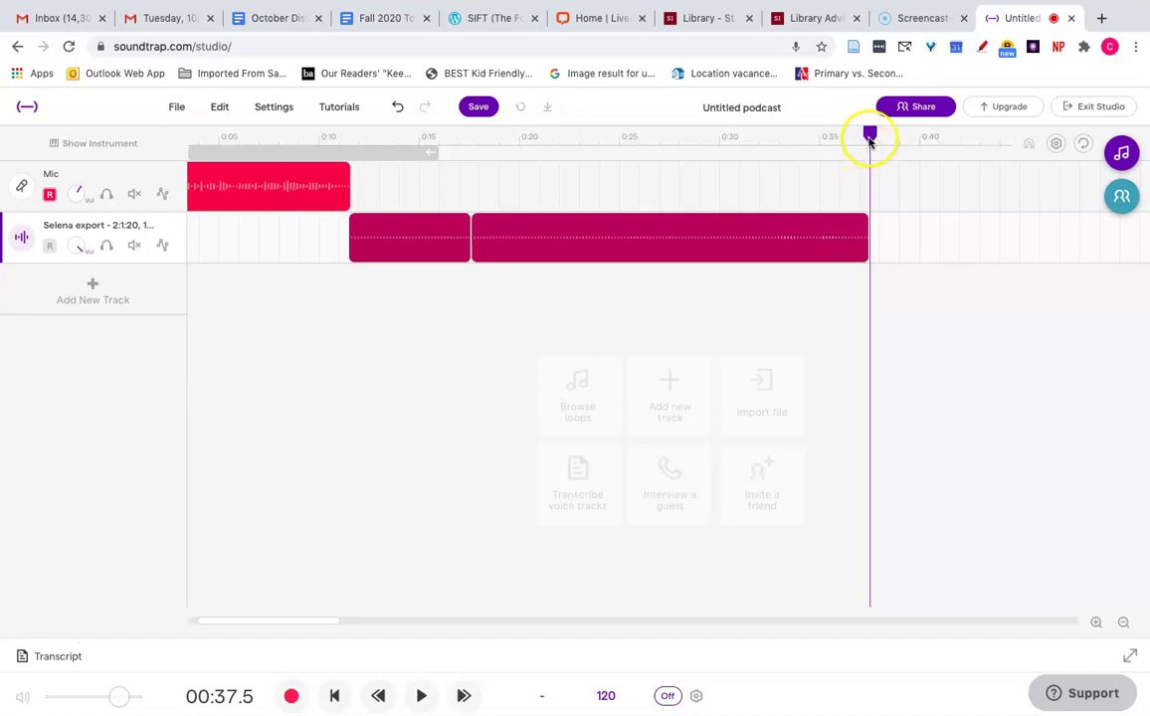
# - Record a roughly 6-second outro on the Mic track from about 0:37.5 to 0:43.7
pyautogui.click(292, 698)
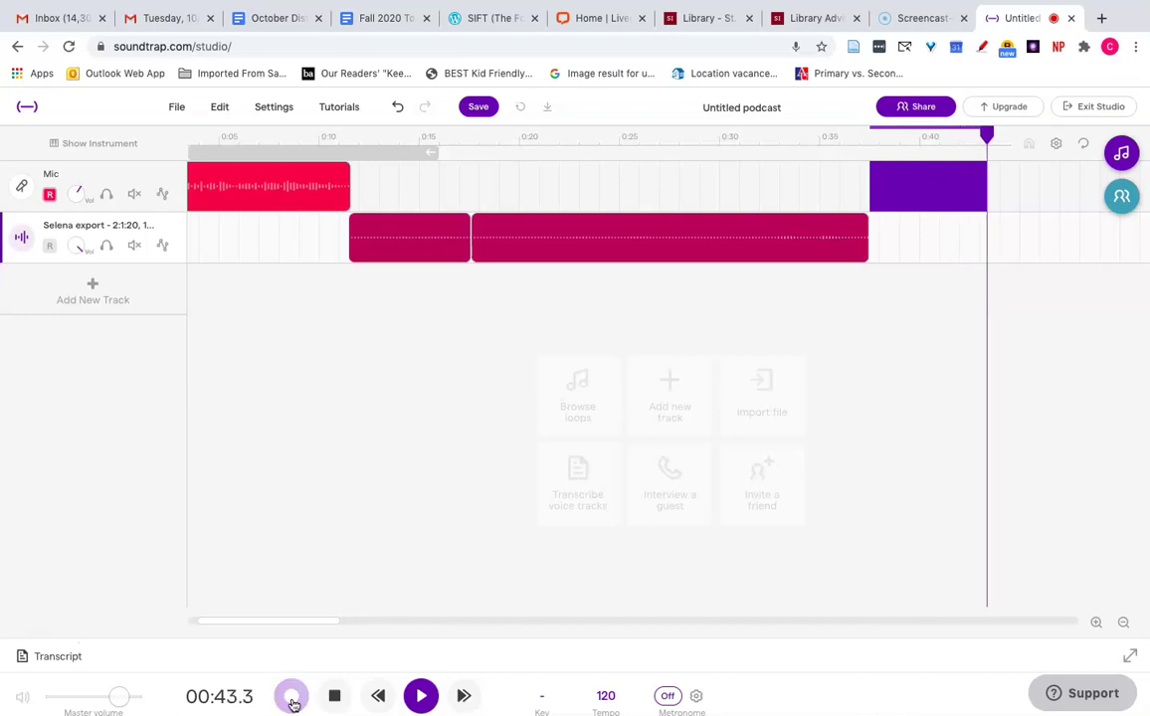
pyautogui.click(291, 698)
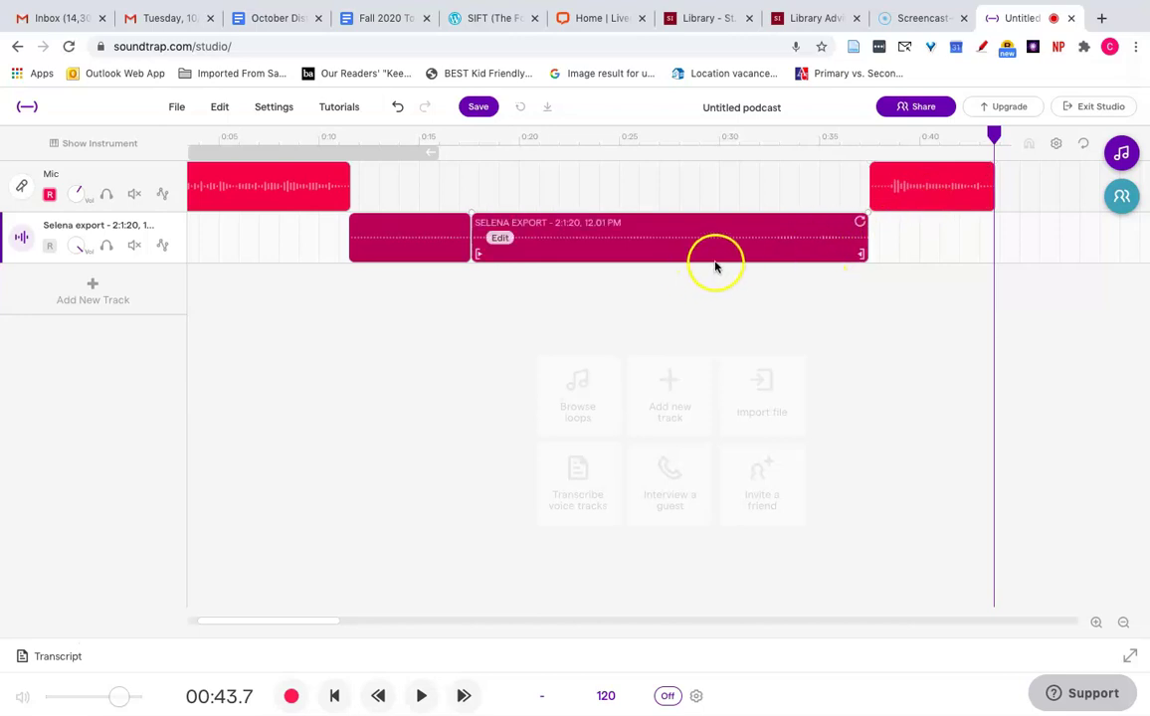
# - Apply a fade-out to the end of the interview clip
pyautogui.click(664, 251)
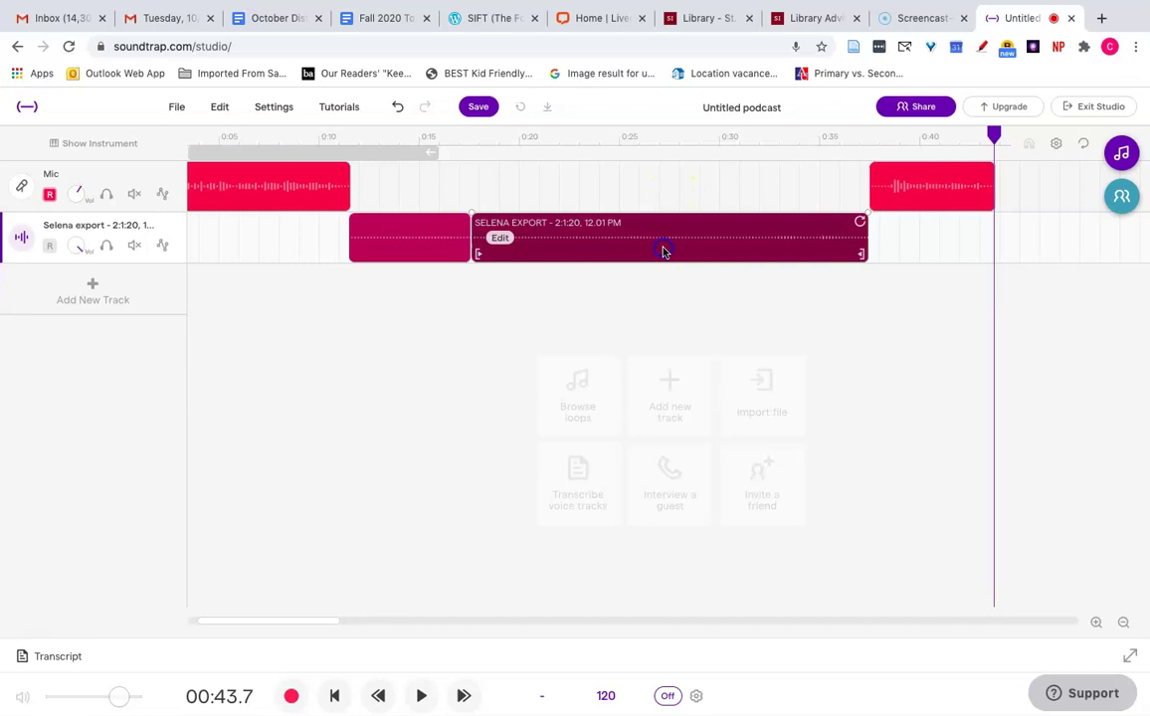
pyautogui.click(500, 240)
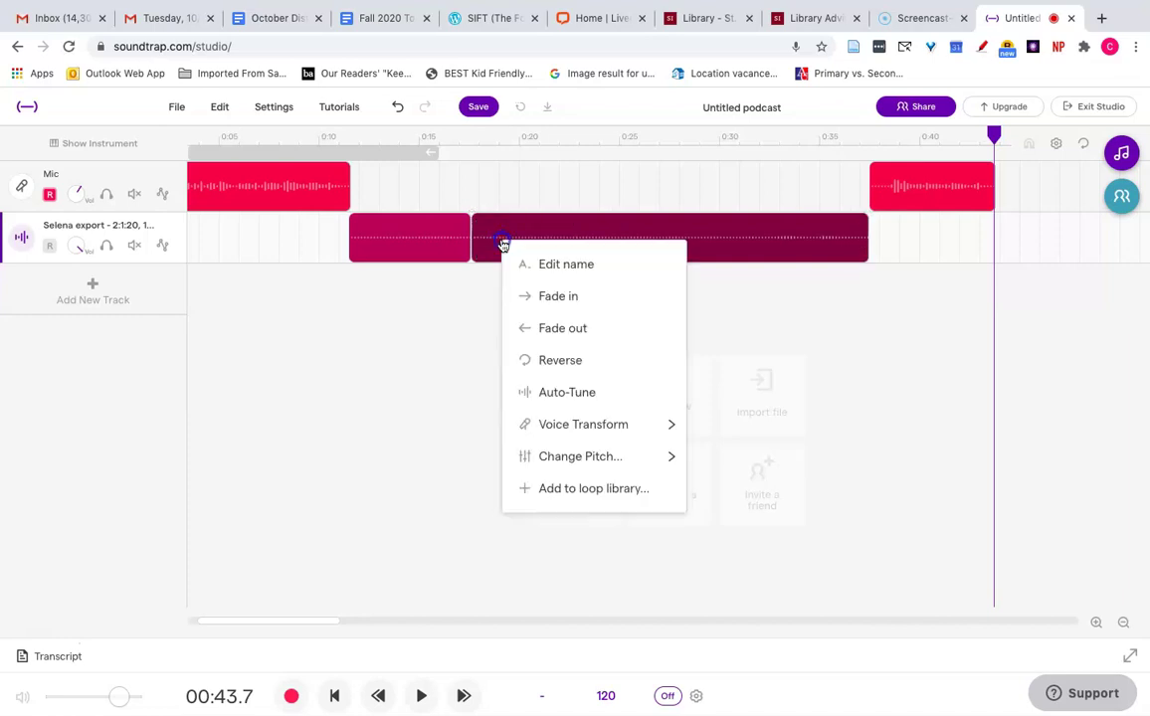
pyautogui.click(536, 327)
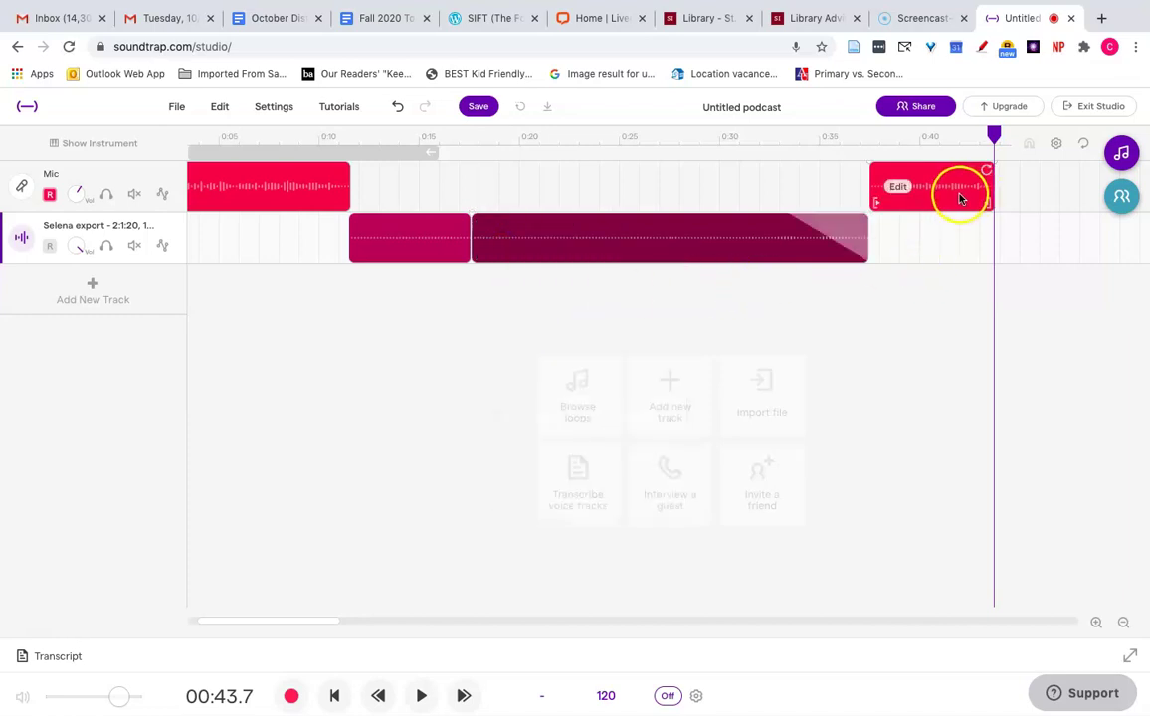
# - Slide the outro recording earlier to start around 0:32, overlapping the interview's fade
pyautogui.moveTo(960, 198); pyautogui.dragTo(862, 204)
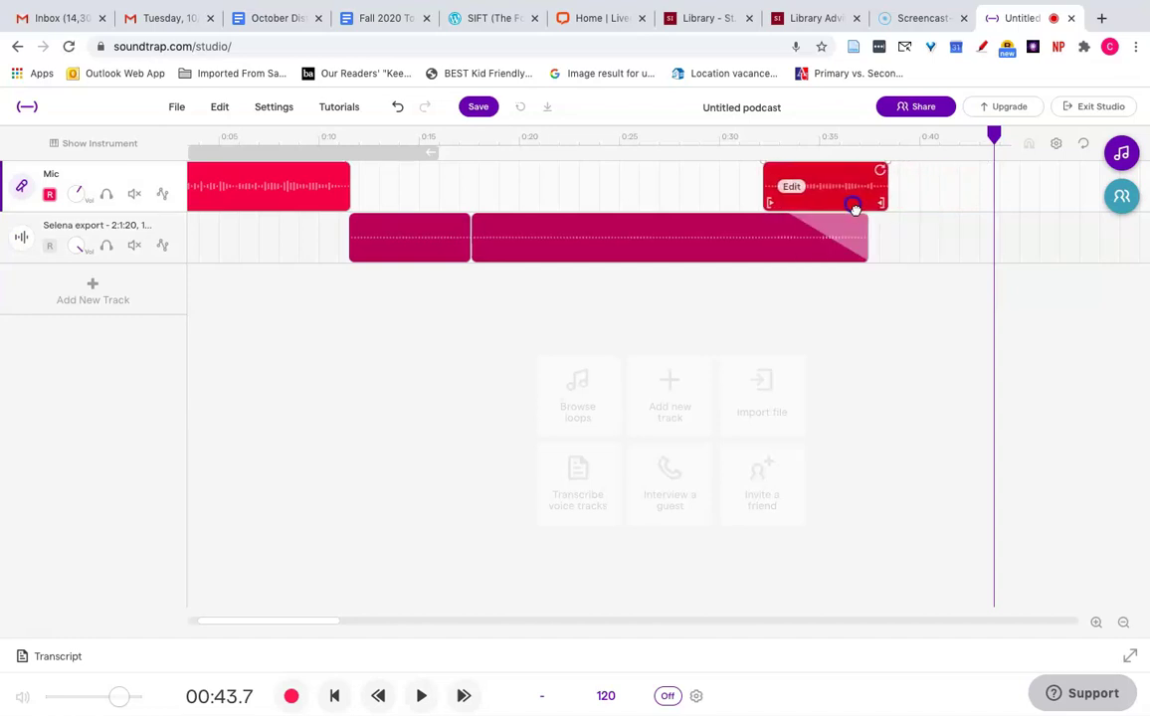
pyautogui.moveTo(859, 207); pyautogui.dragTo(865, 204)
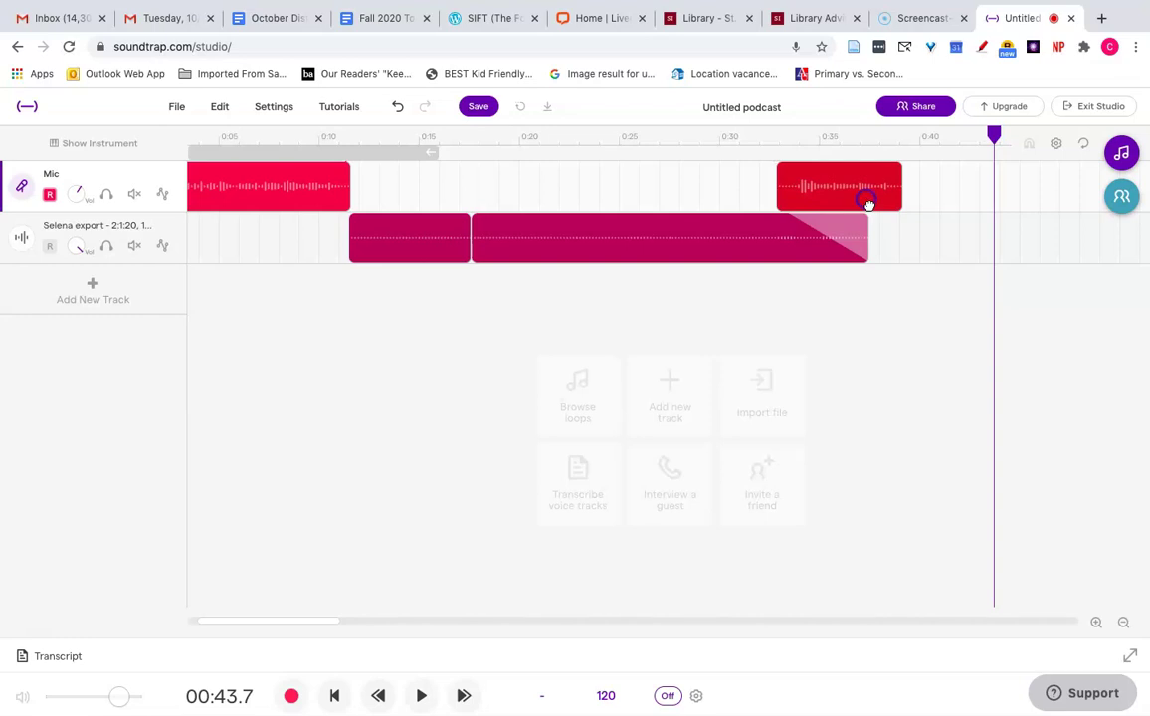
pyautogui.moveTo(869, 204); pyautogui.dragTo(868, 204)
pyautogui.hscroll(-3, 492, 437)
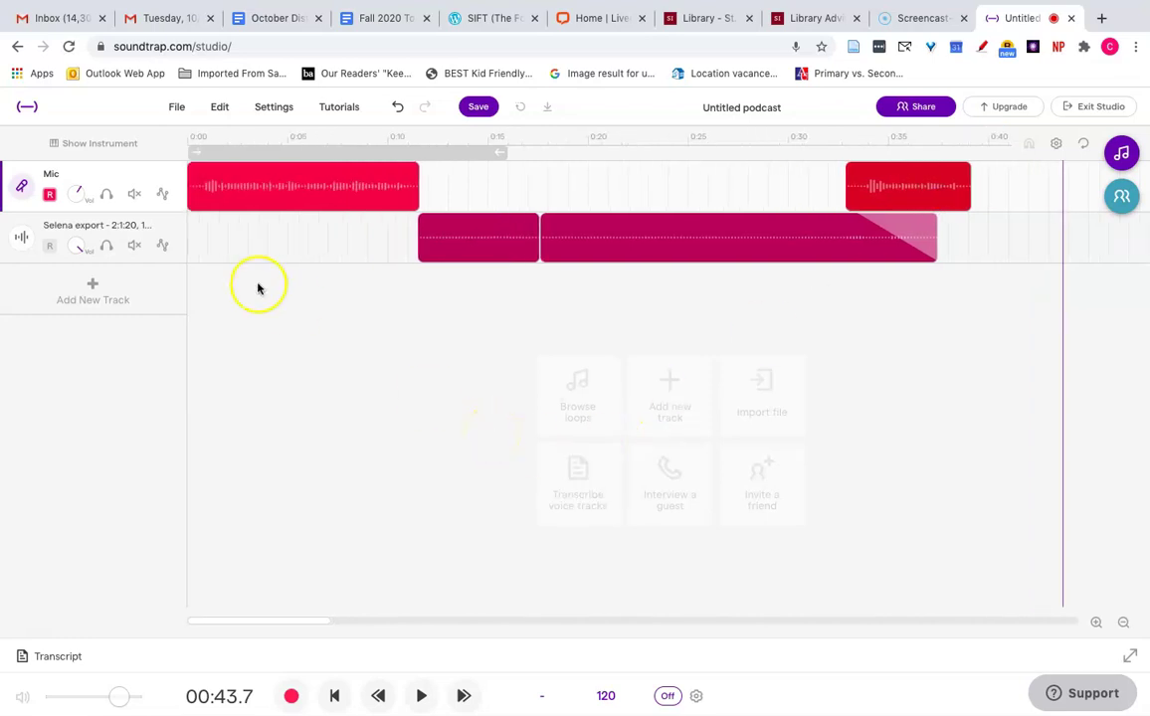
pyautogui.click(364, 136)
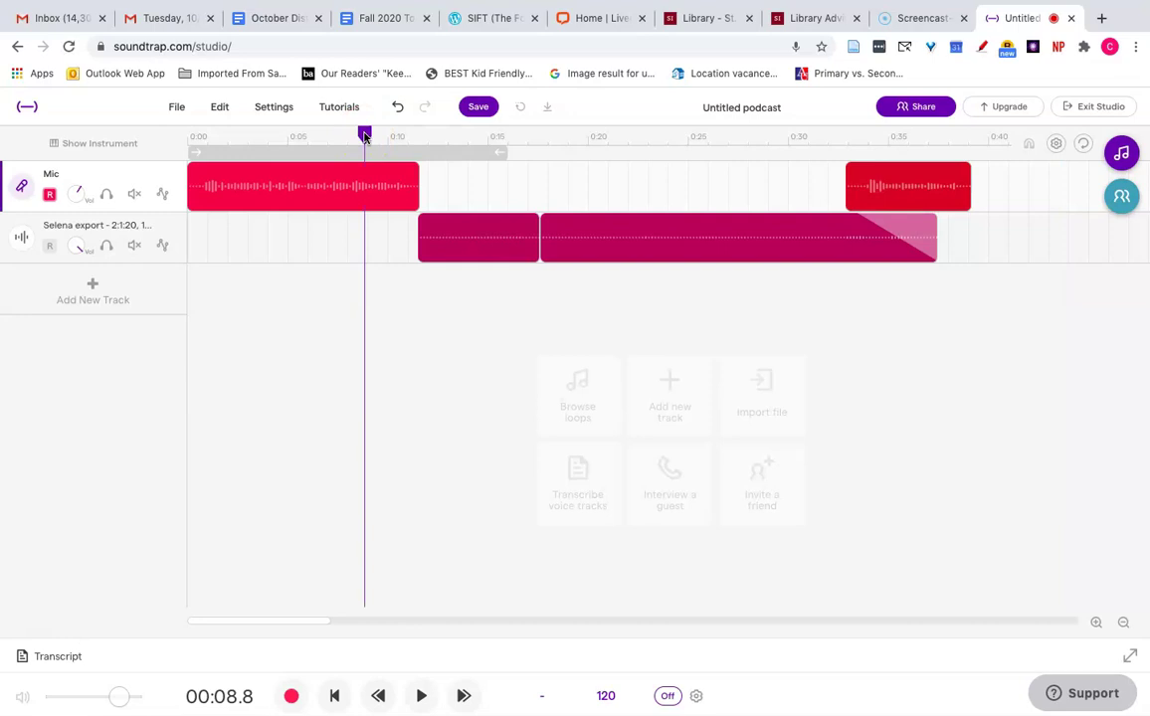
pyautogui.press('space')
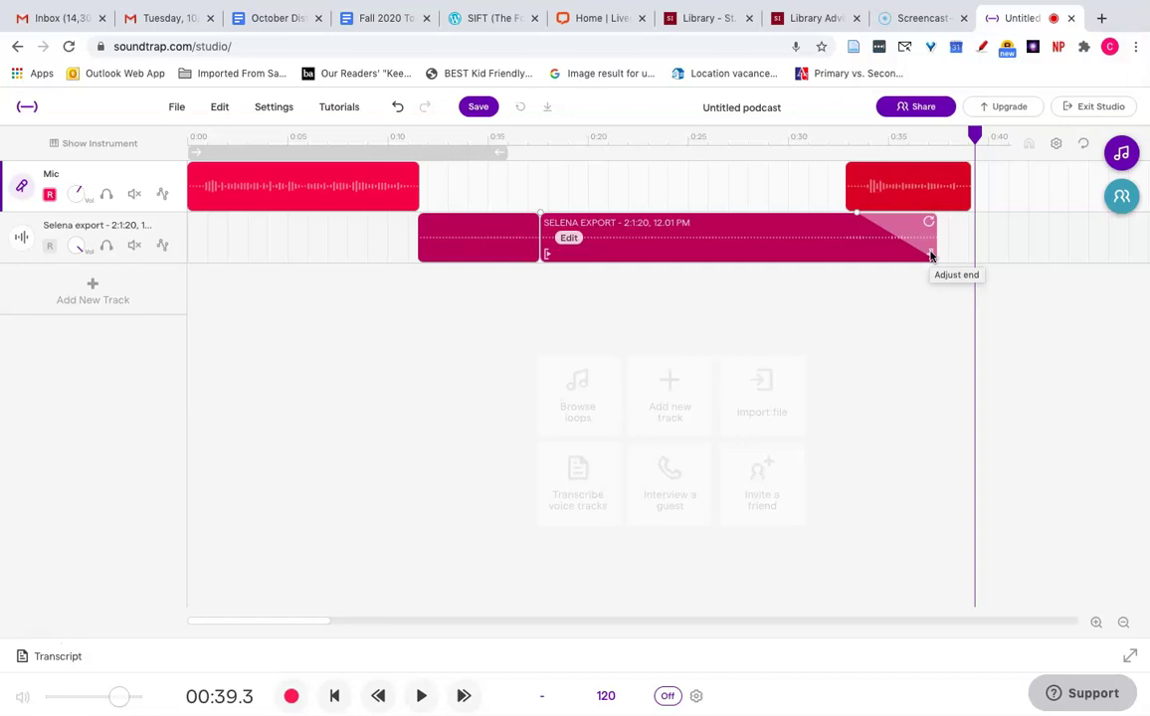
# - Extend the interview clip's end, move the outro later to about 0:40, and play from 0:39.3
pyautogui.moveTo(931, 255); pyautogui.dragTo(1072, 247)
pyautogui.click(825, 182)
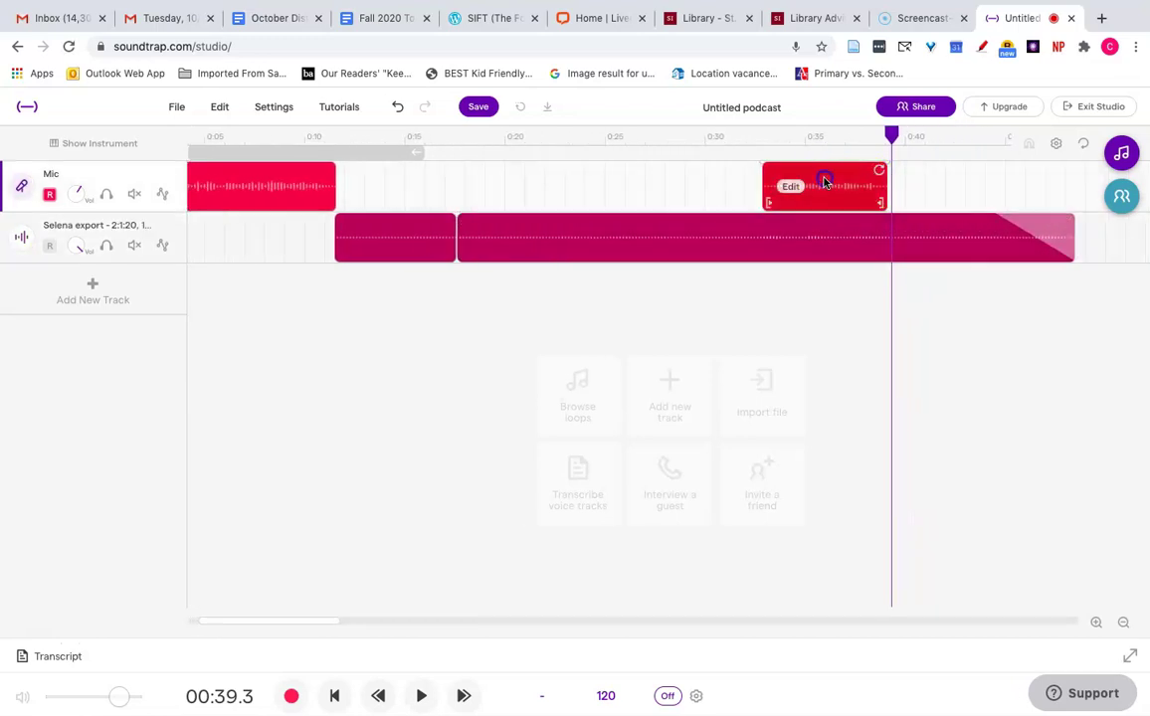
pyautogui.moveTo(825, 182); pyautogui.dragTo(1041, 175)
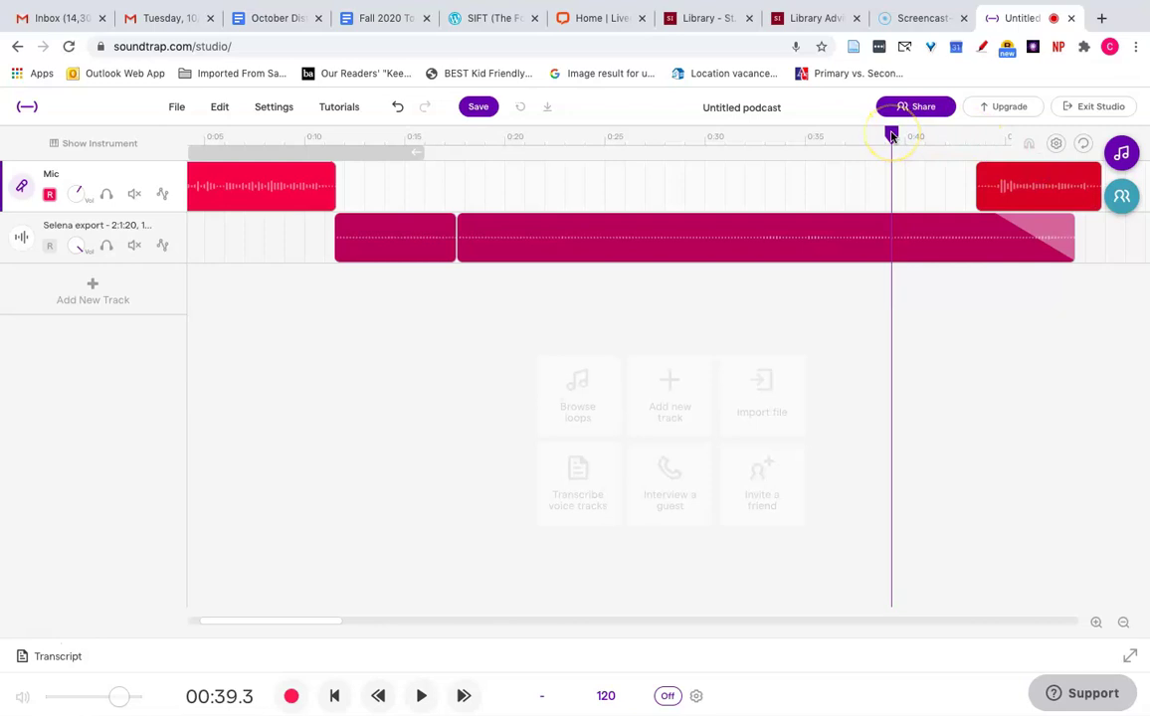
pyautogui.press('space')
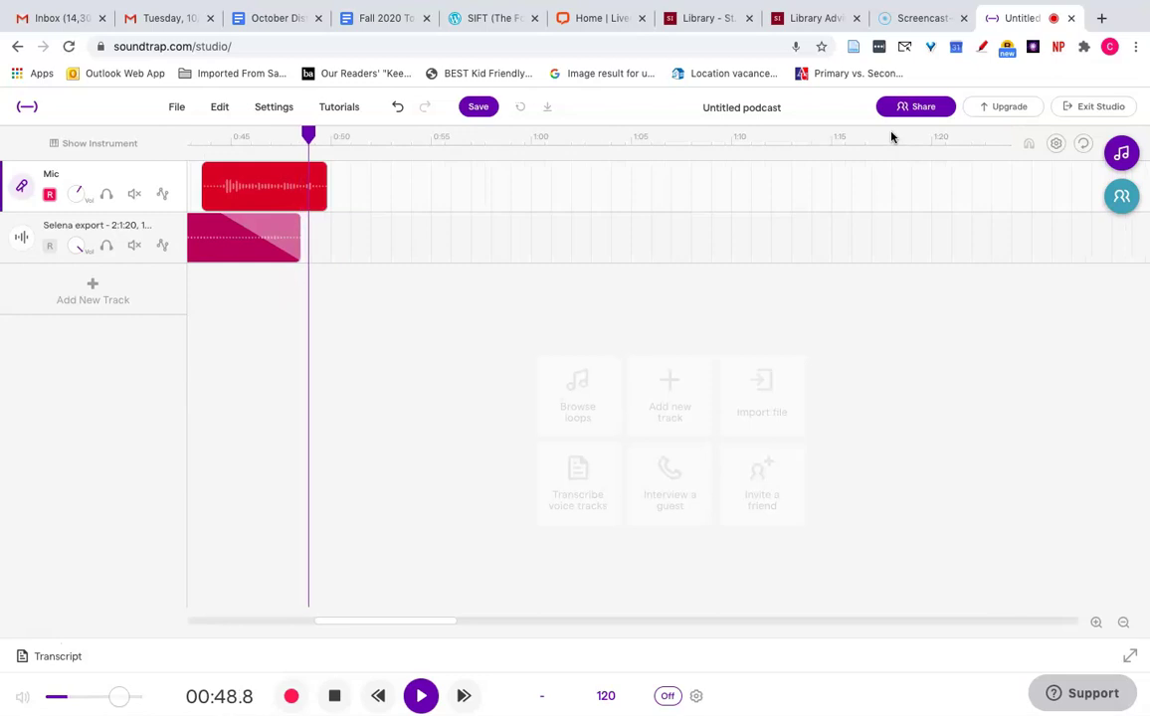
# - Stop playback and briefly look through the help and tutorials list before closing it
pyautogui.press('space')
pyautogui.click(577, 390)
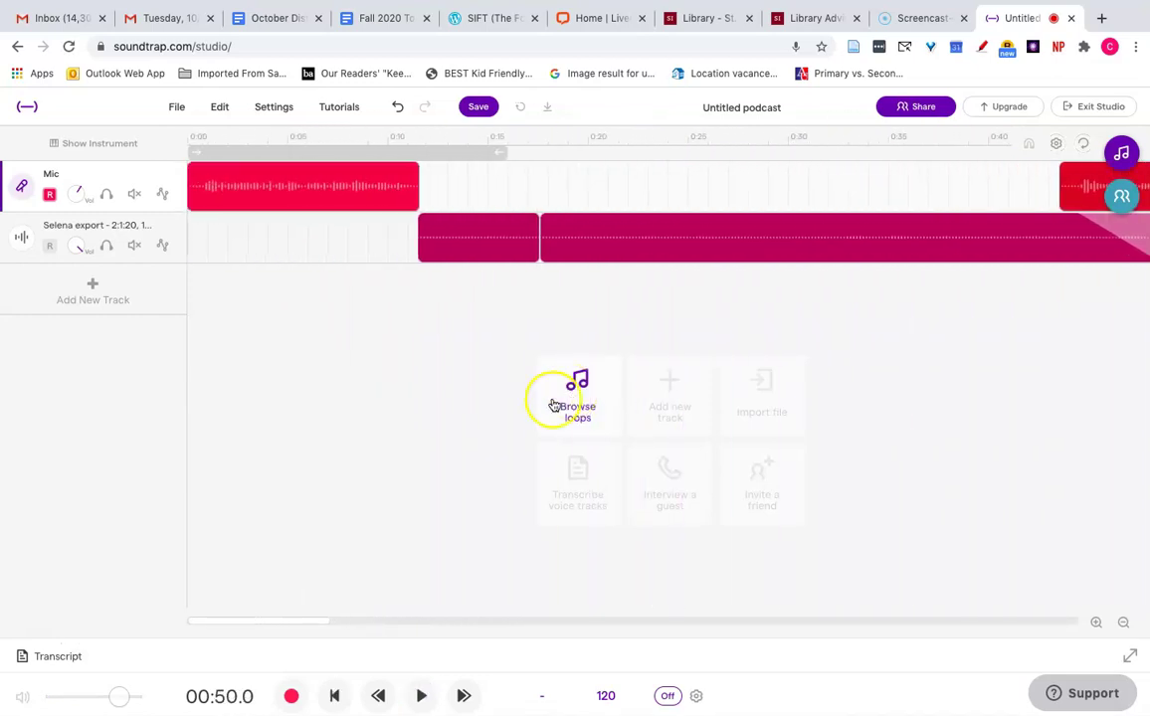
pyautogui.click(319, 206)
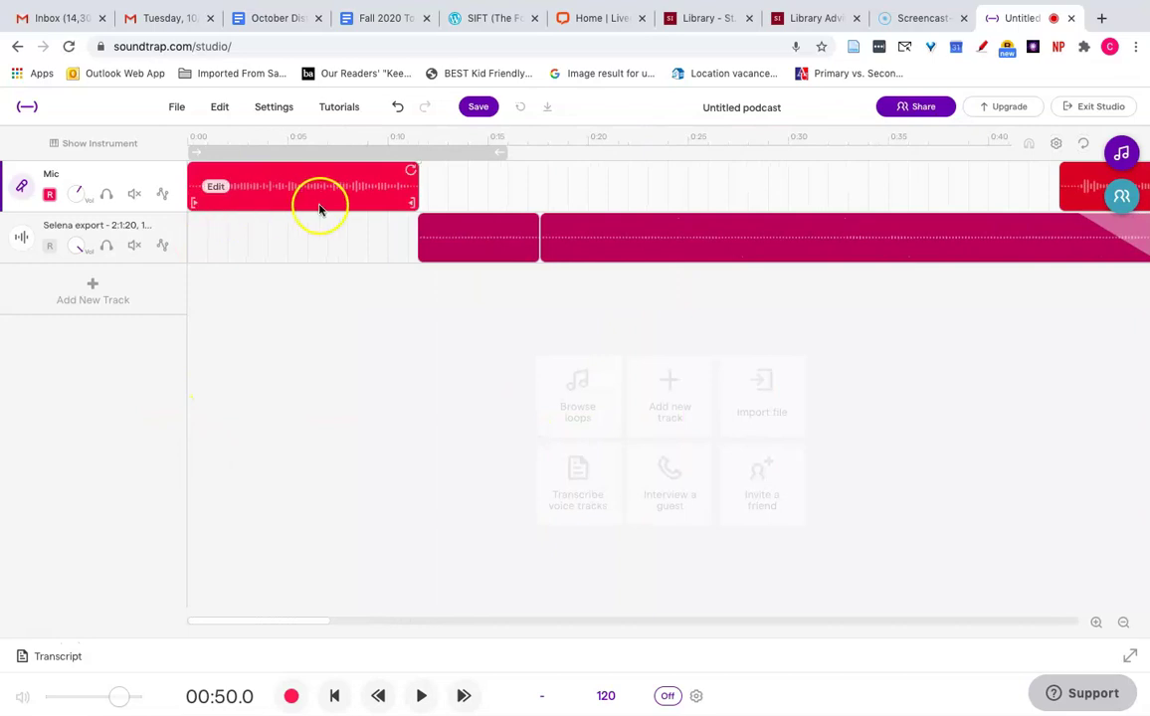
pyautogui.click(348, 110)
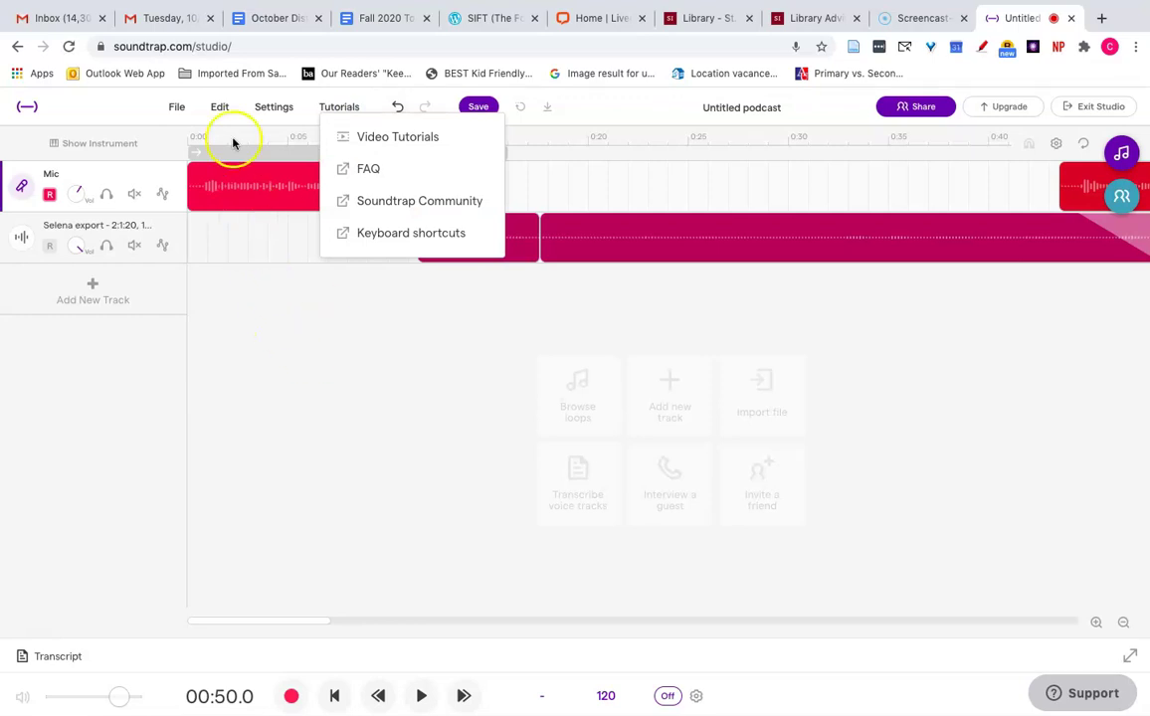
pyautogui.click(219, 108)
# - Save the podcast project, then view the export formats and dismiss them without exporting
pyautogui.click(181, 110)
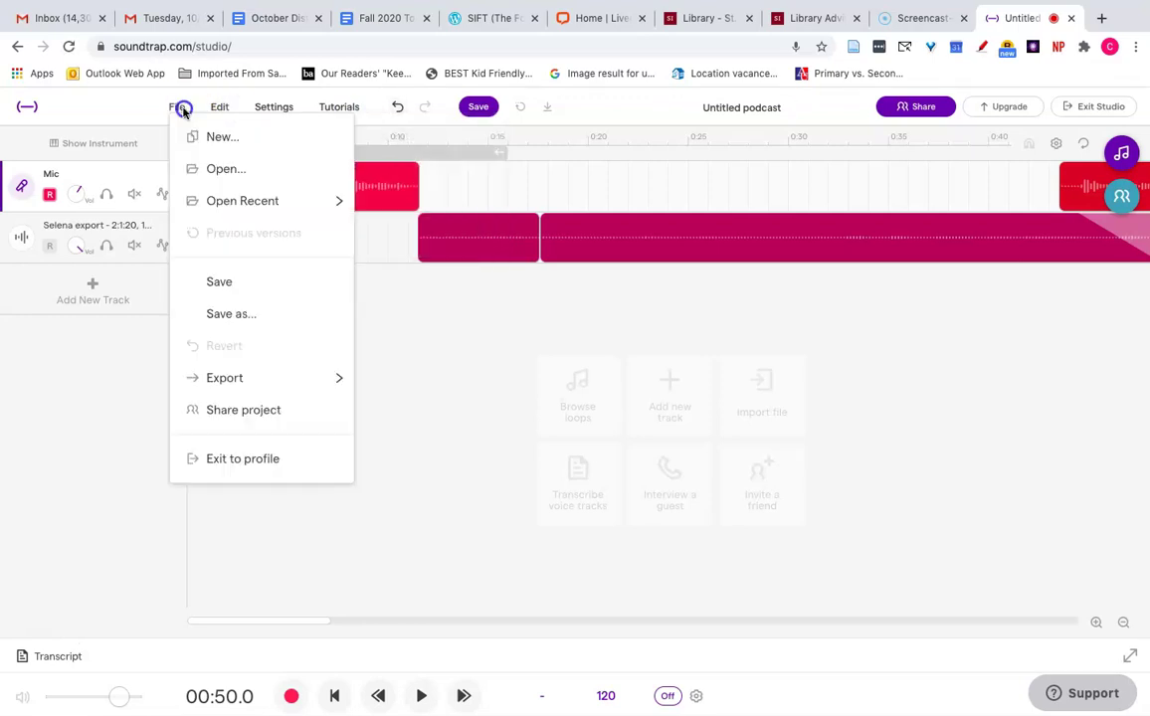
pyautogui.click(199, 283)
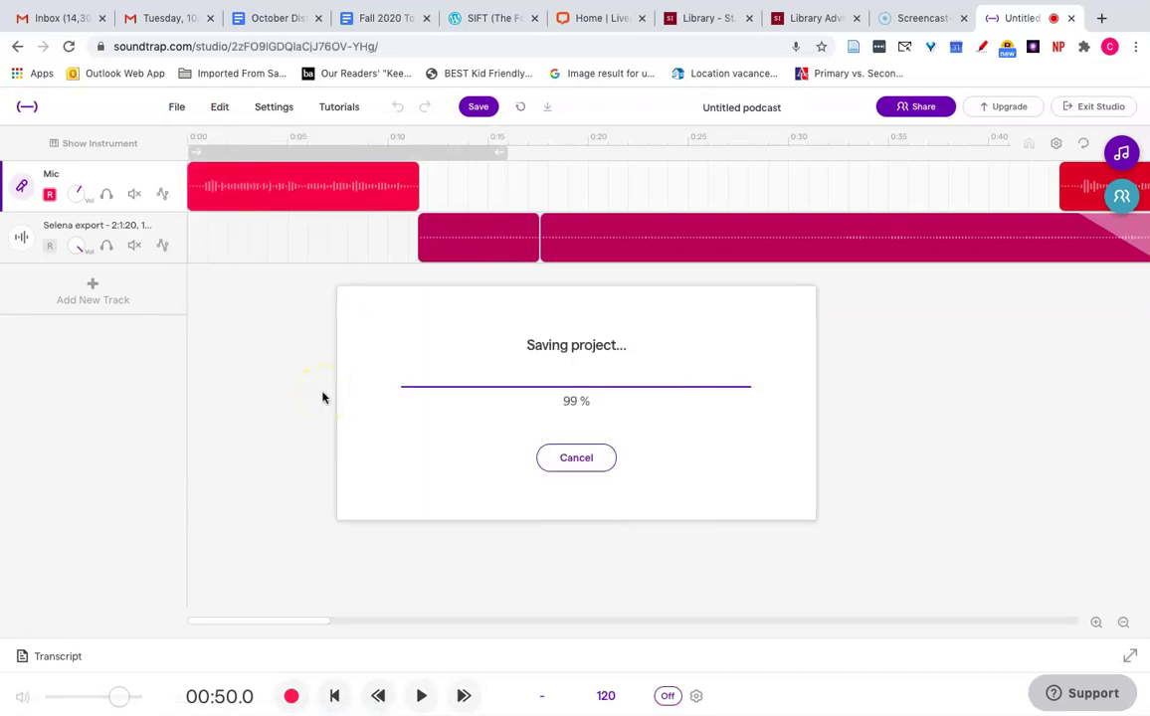
pyautogui.click(179, 111)
pyautogui.moveTo(199, 376)
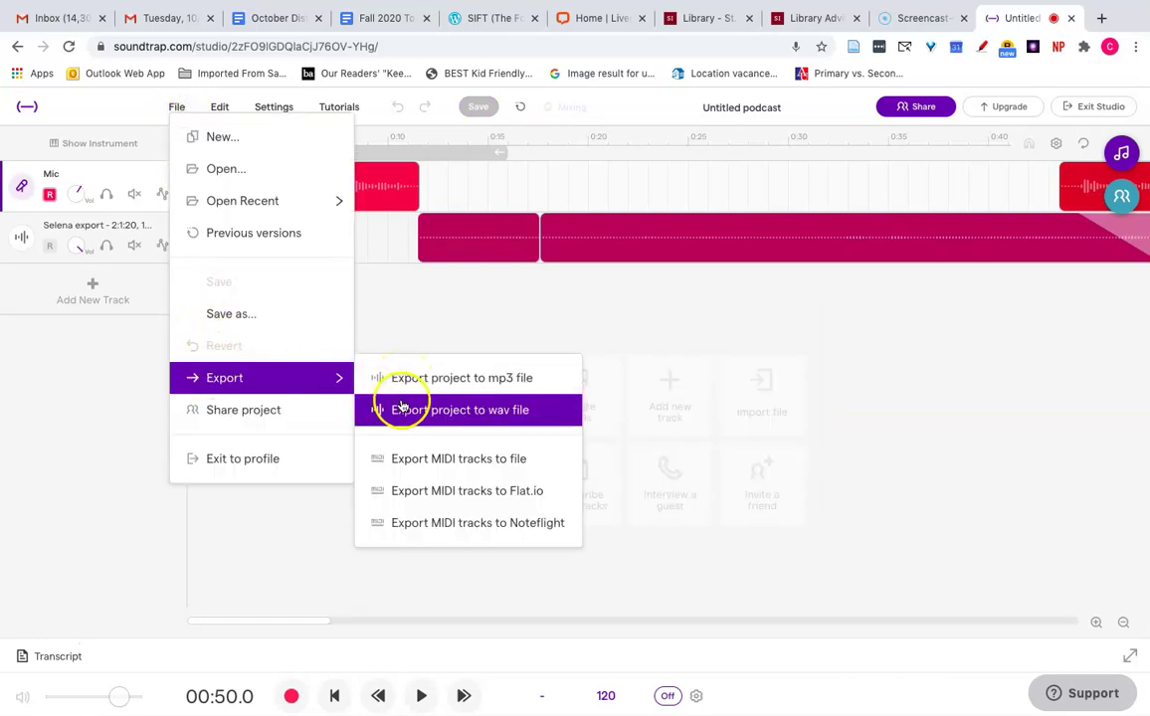
pyautogui.click(257, 542)
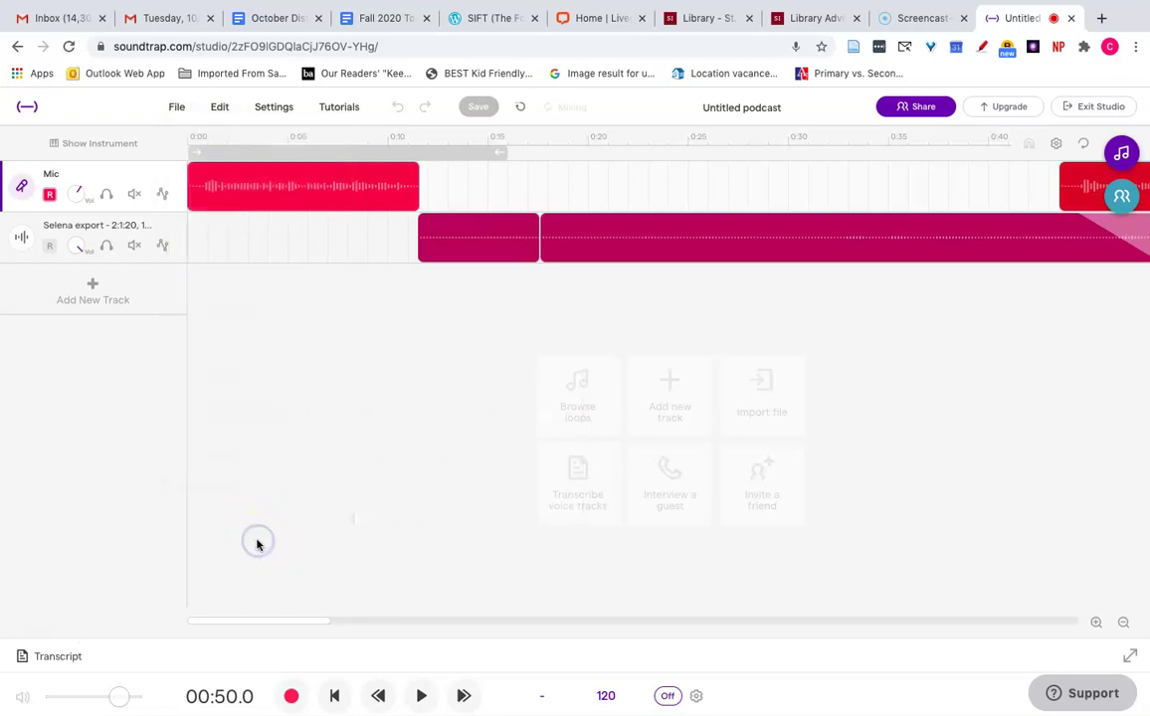